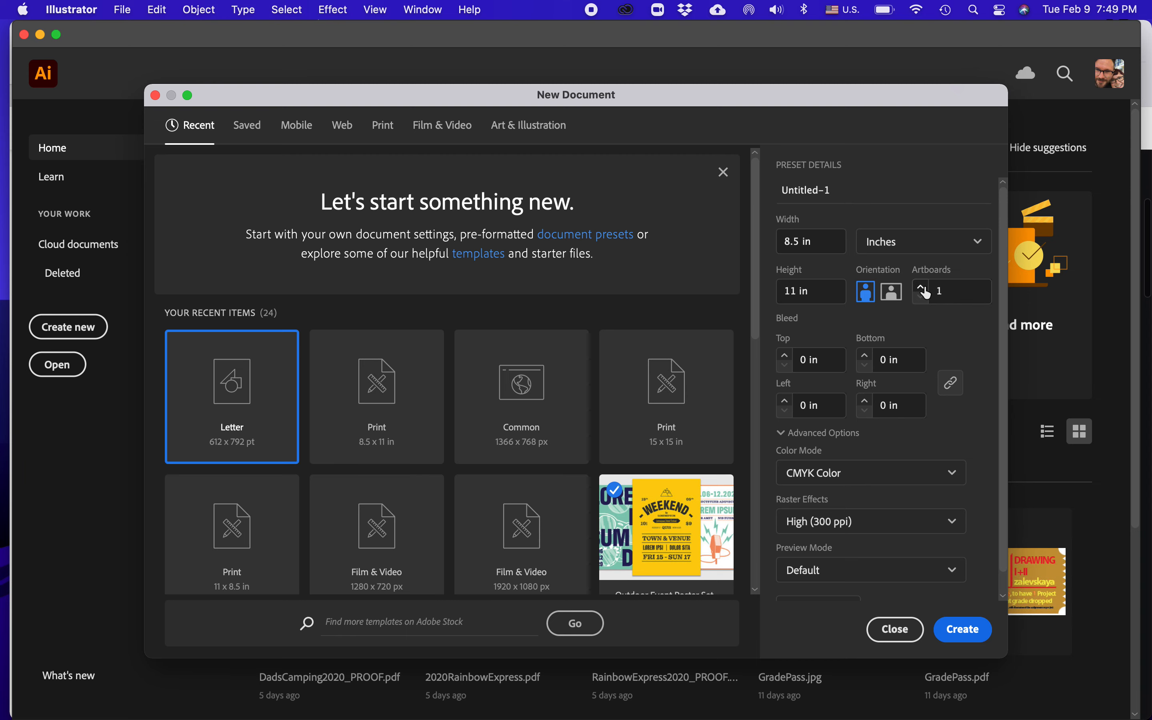
Create an 8.5 x 11 in portrait CMYK document with two artboards
left_click(922, 288)
left_click(964, 637)
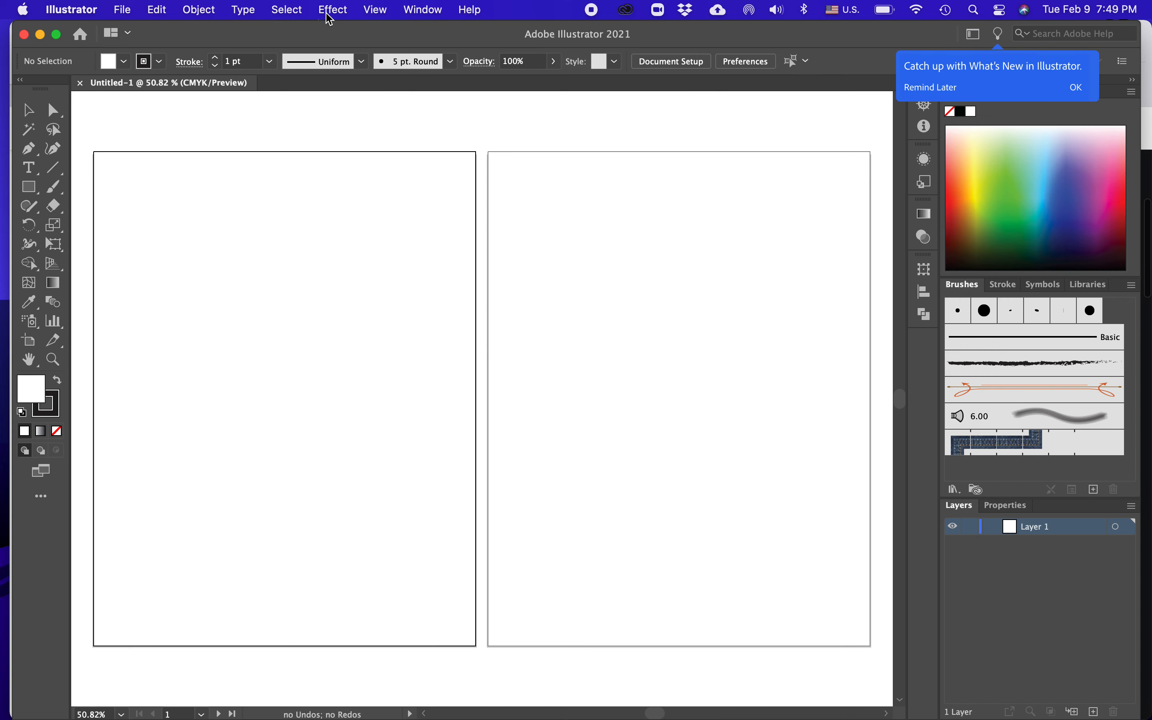
Choose the Painting workspace and show the document rulers
left_click(425, 11)
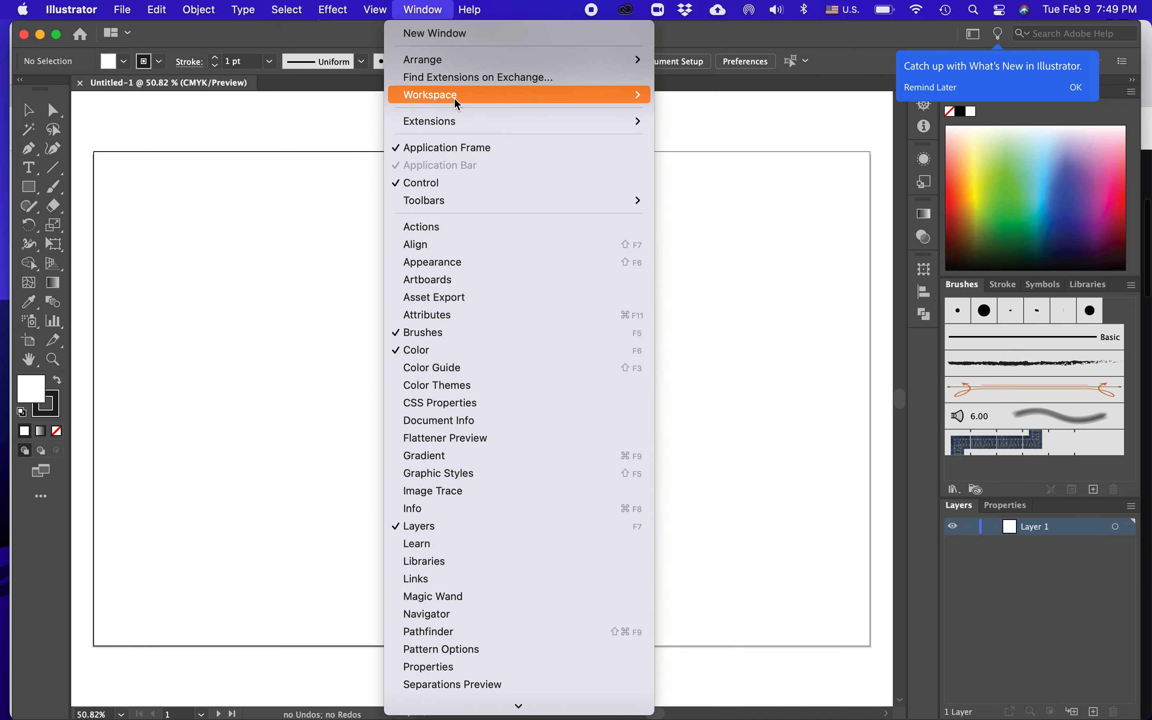
mouse_move(455, 100)
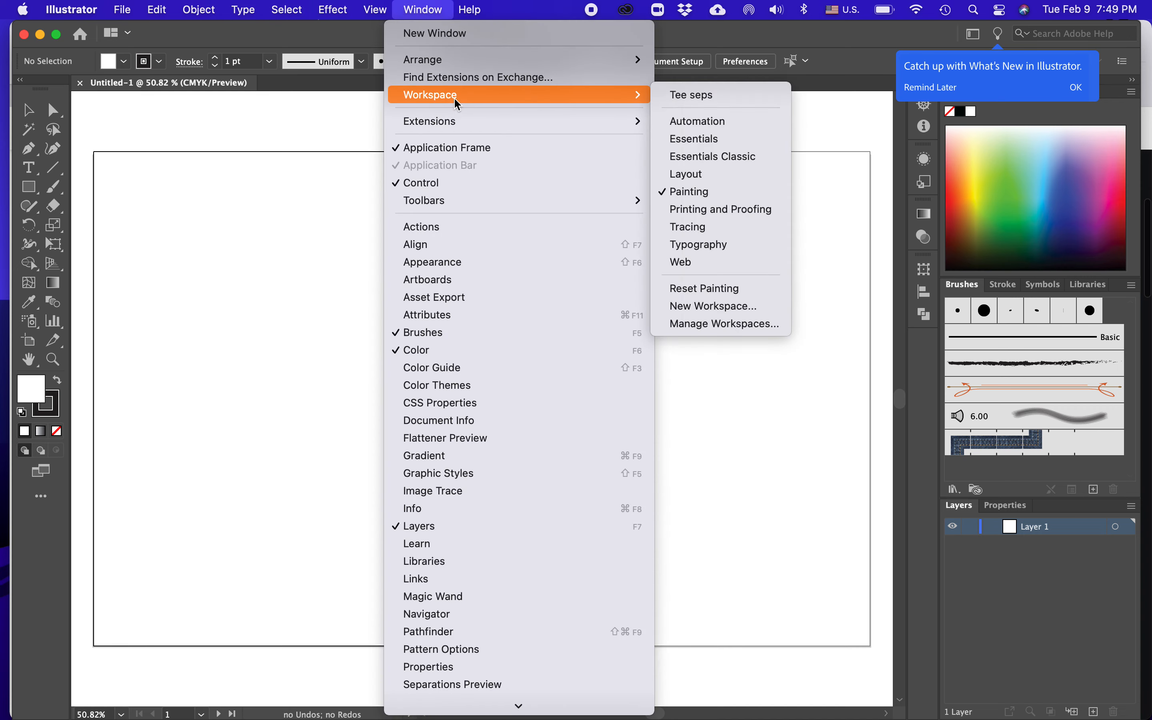
left_click(748, 188)
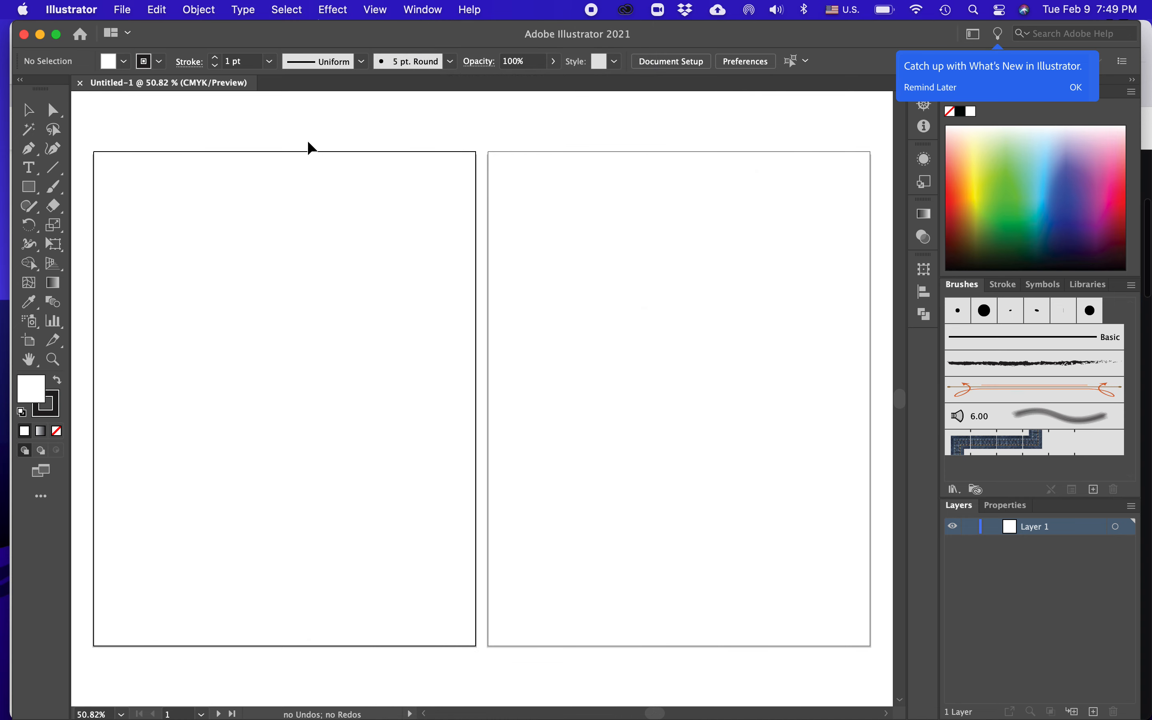
right_click(335, 272)
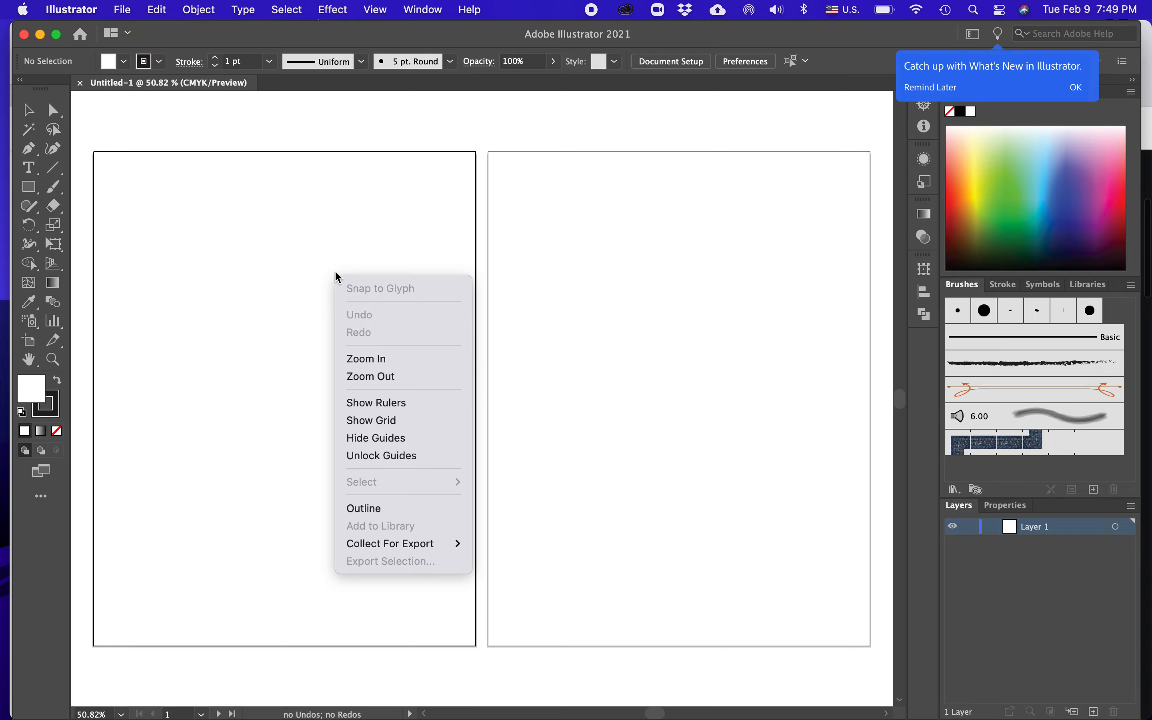
left_click(398, 408)
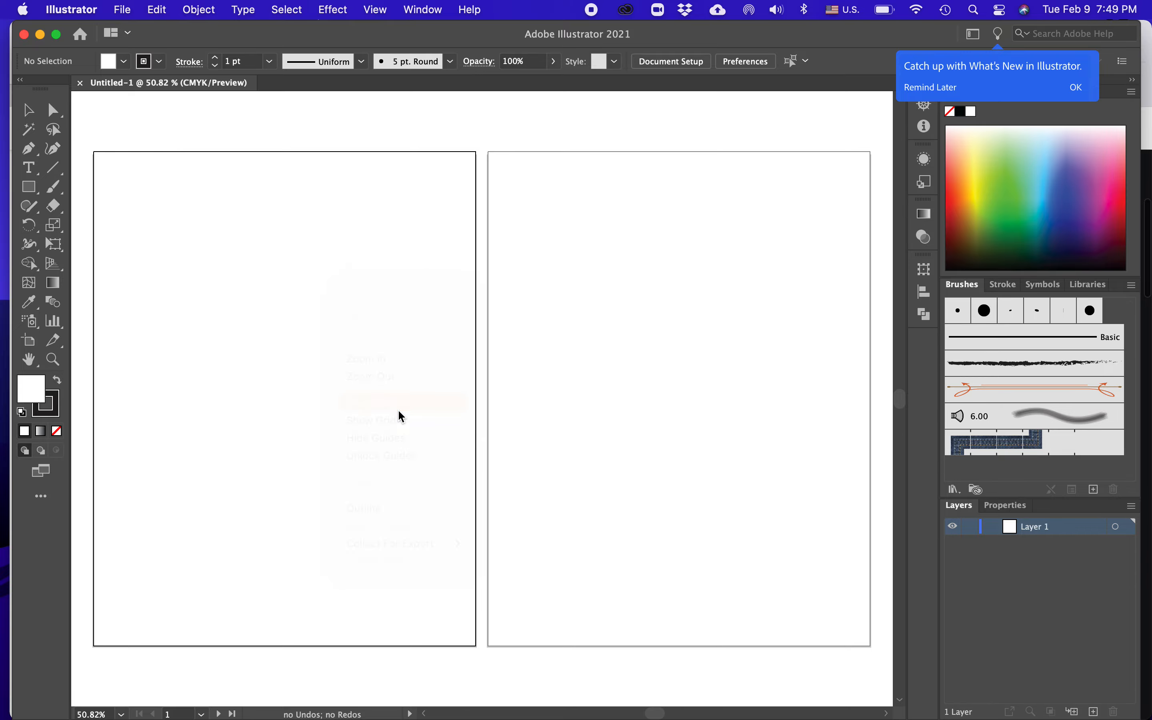
Switch to Safari, copy the enlarged red Austin Healey photo from the image results, and paste it into the Illustrator document
key("ctrl+Up")
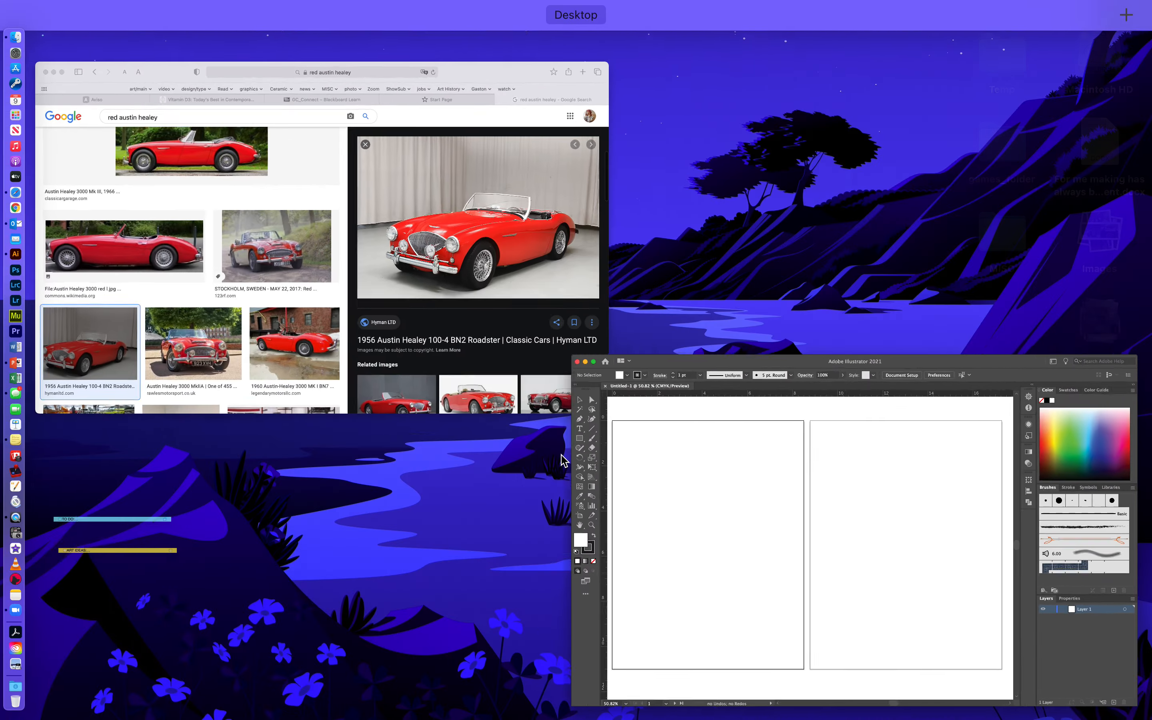
left_click(305, 210)
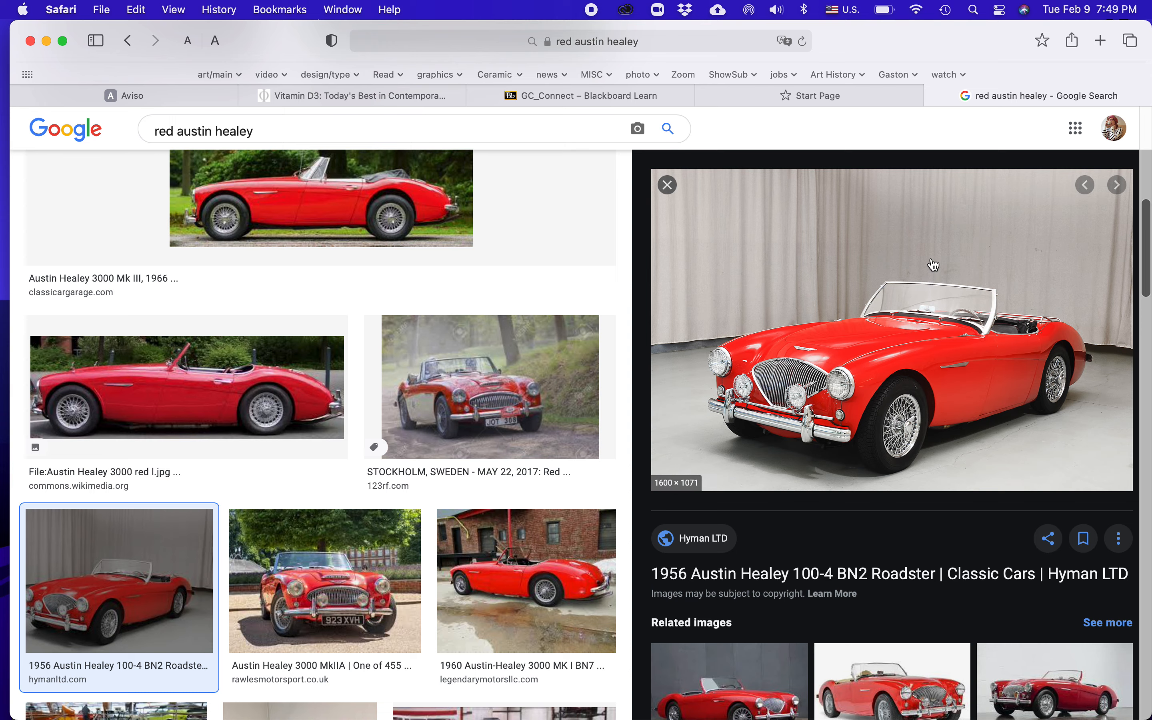
right_click(922, 328)
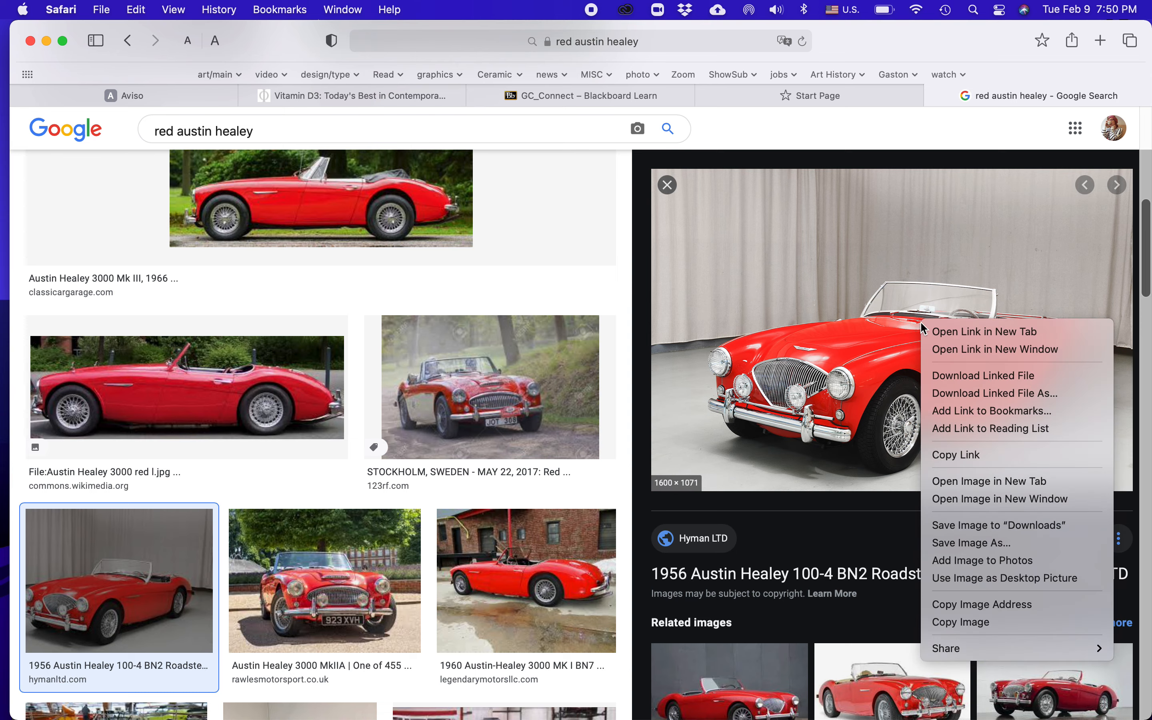
left_click(997, 622)
left_click(857, 526)
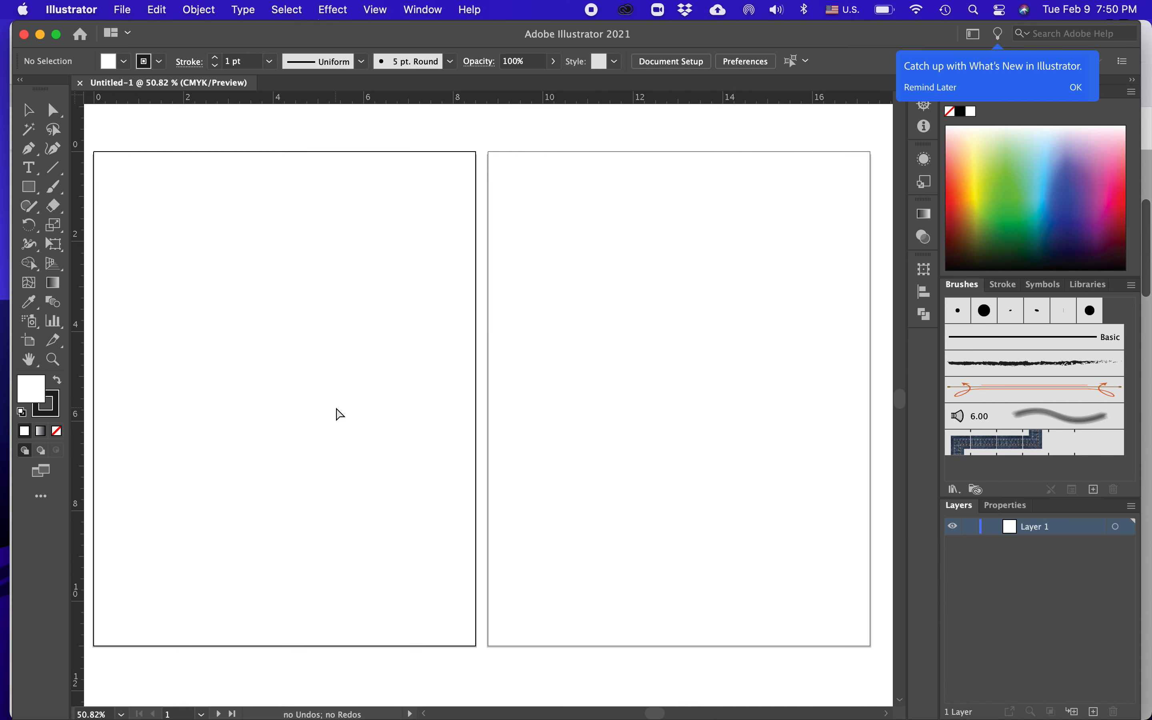
key("super+v")
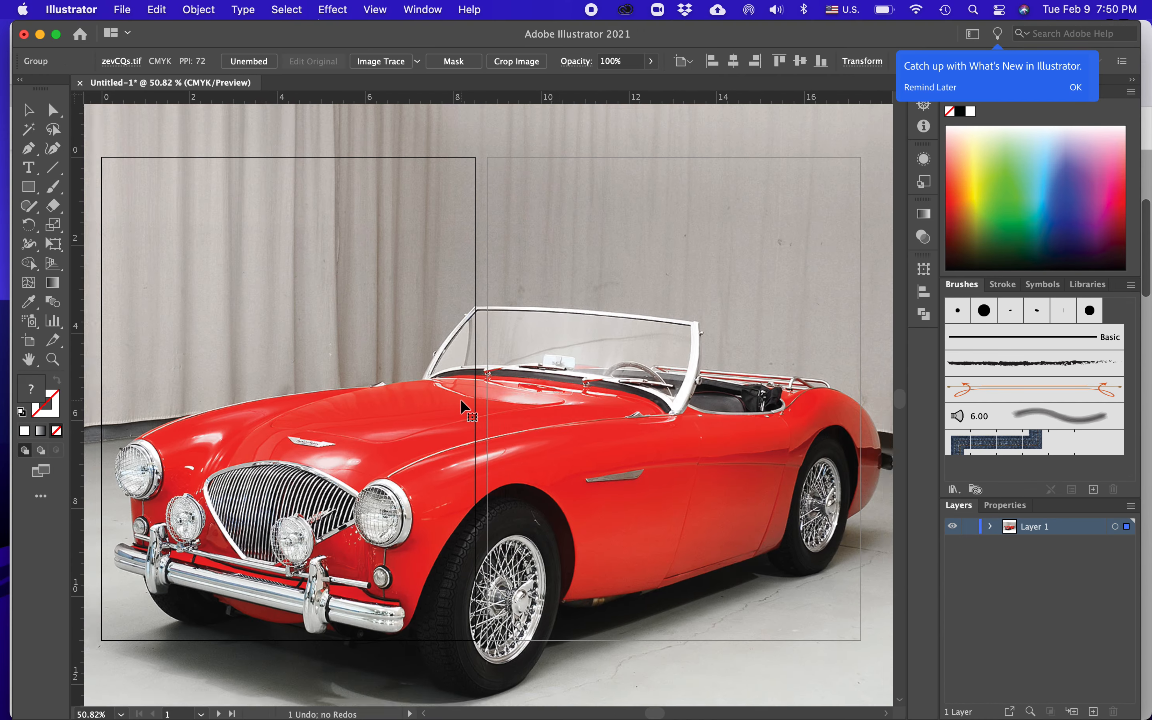
Trace the pasted car photo with the 3 Colors Image Trace preset
scroll(460, 399, "down", 3)
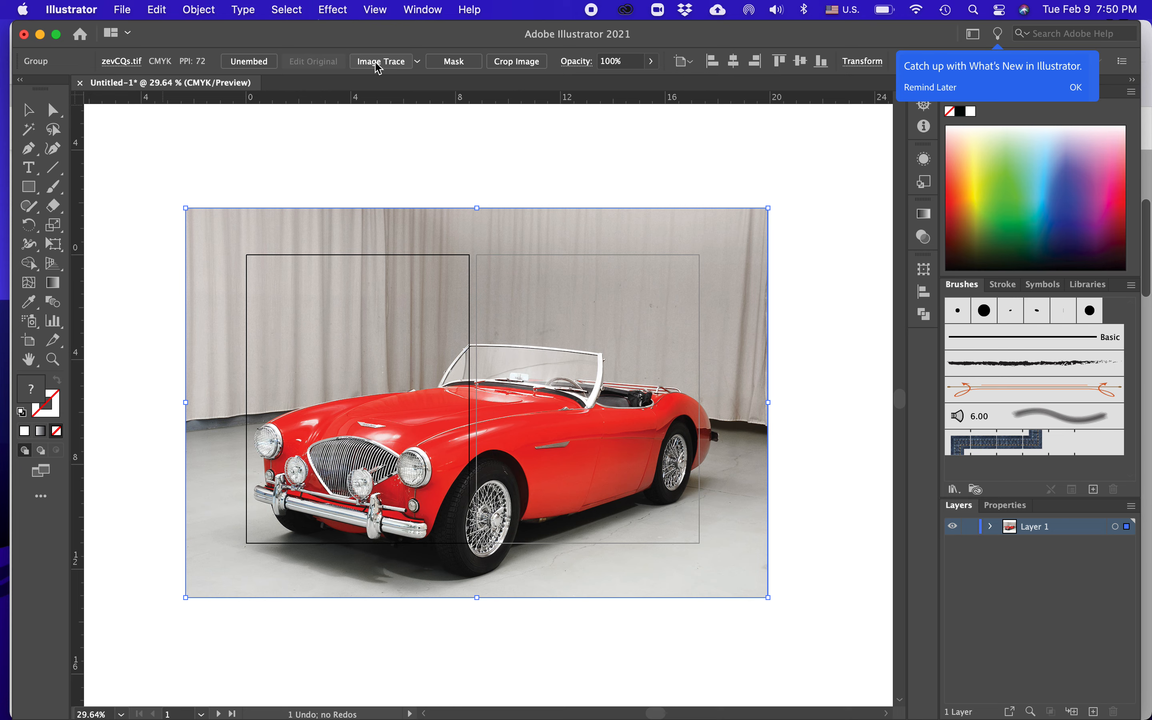
left_click(417, 61)
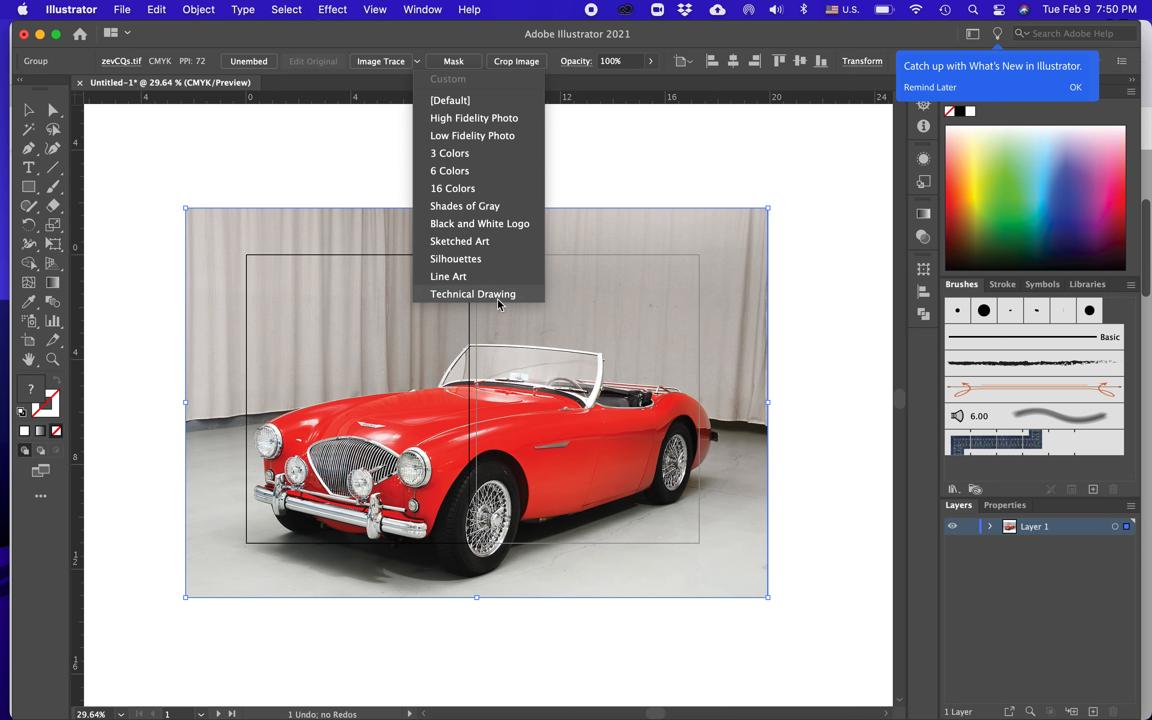
left_click(463, 156)
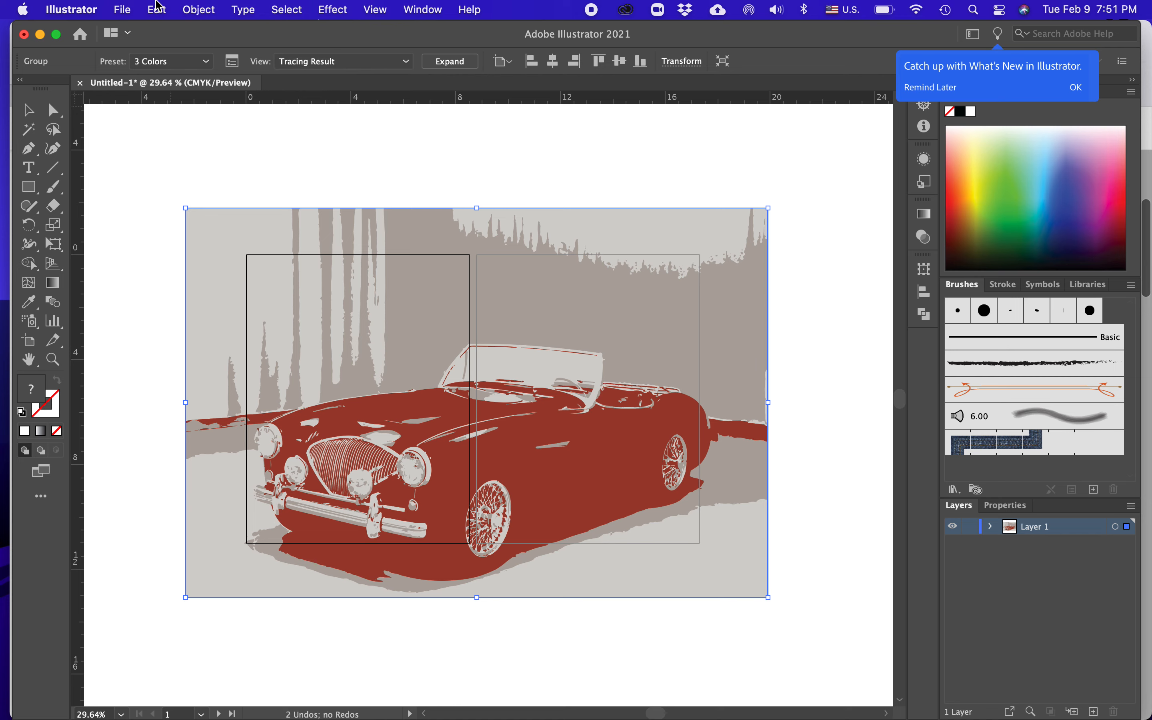
Set the image trace's Noise to 1 px and expand the tracing into editable paths
left_click(233, 62)
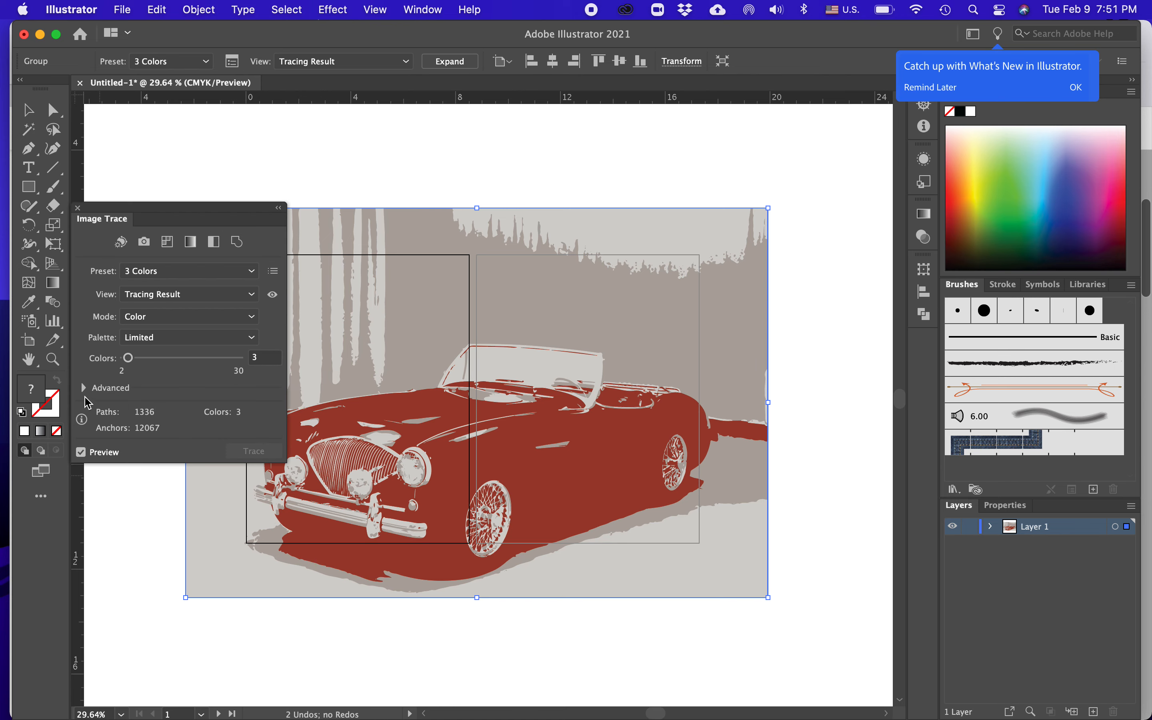
left_click(84, 387)
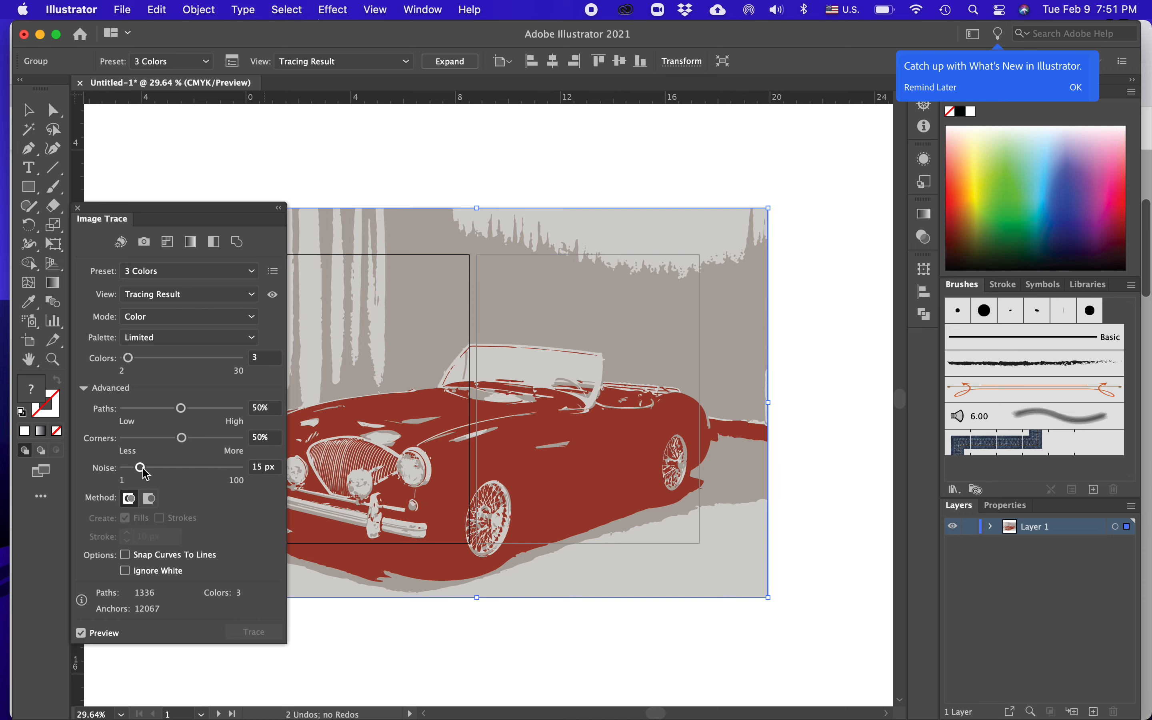
left_click_drag(139, 468, 91, 474)
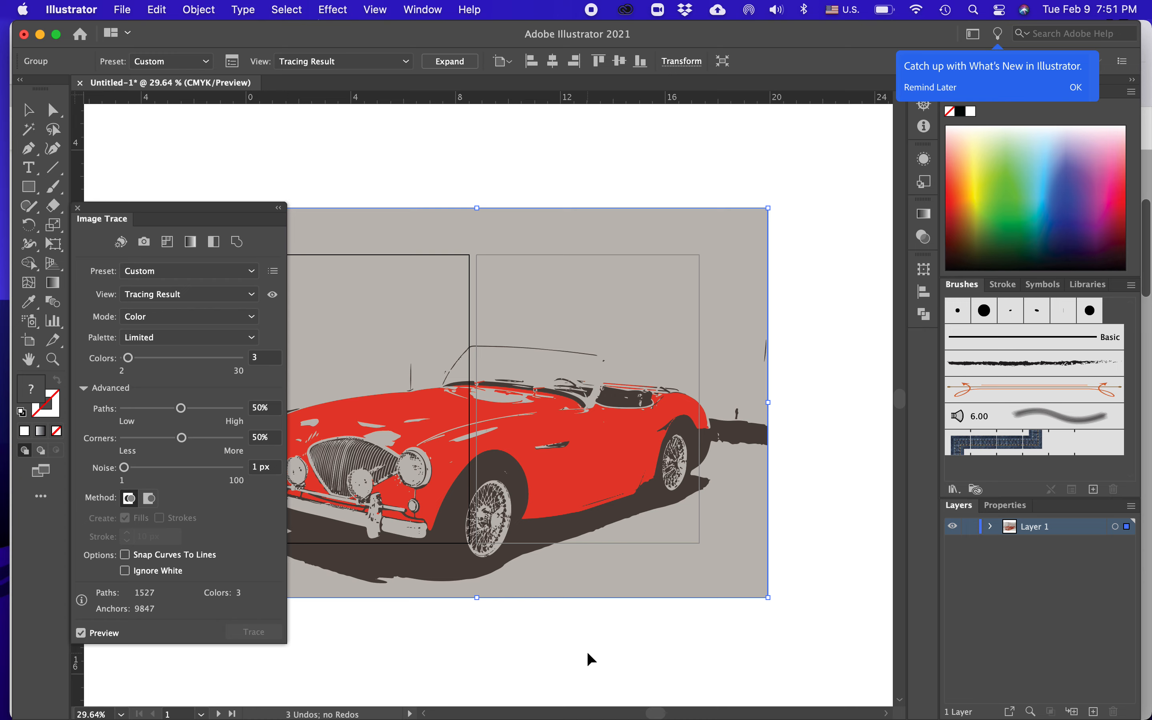
left_click(78, 208)
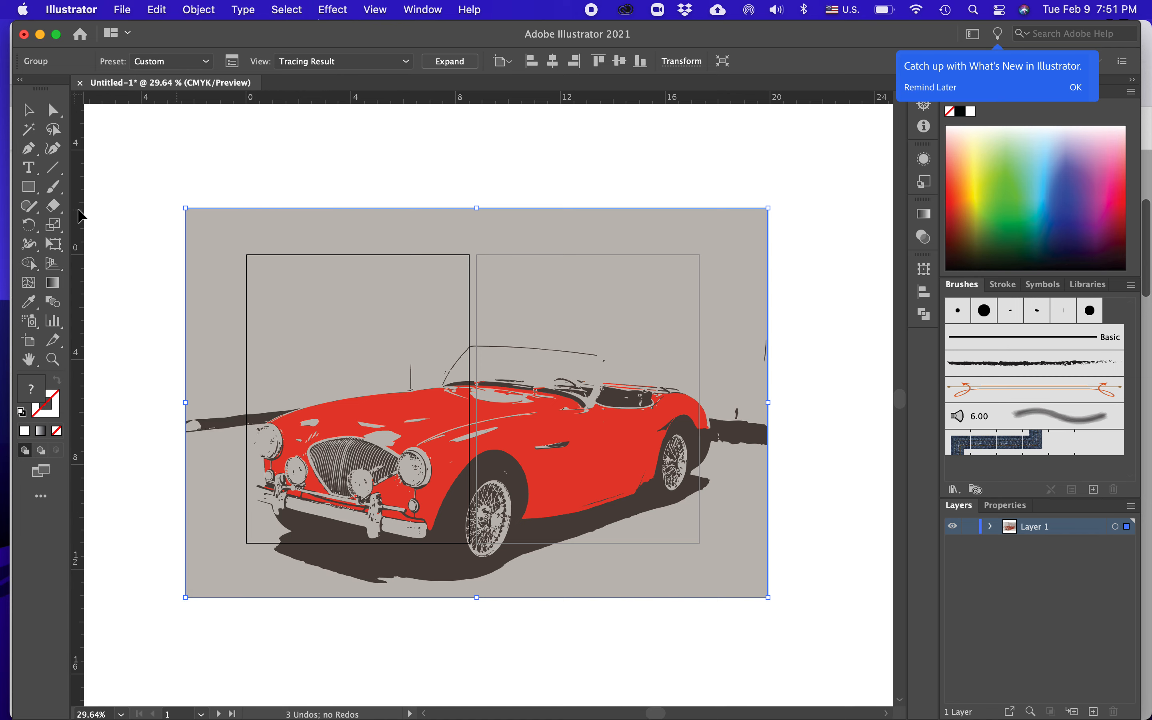
left_click(449, 62)
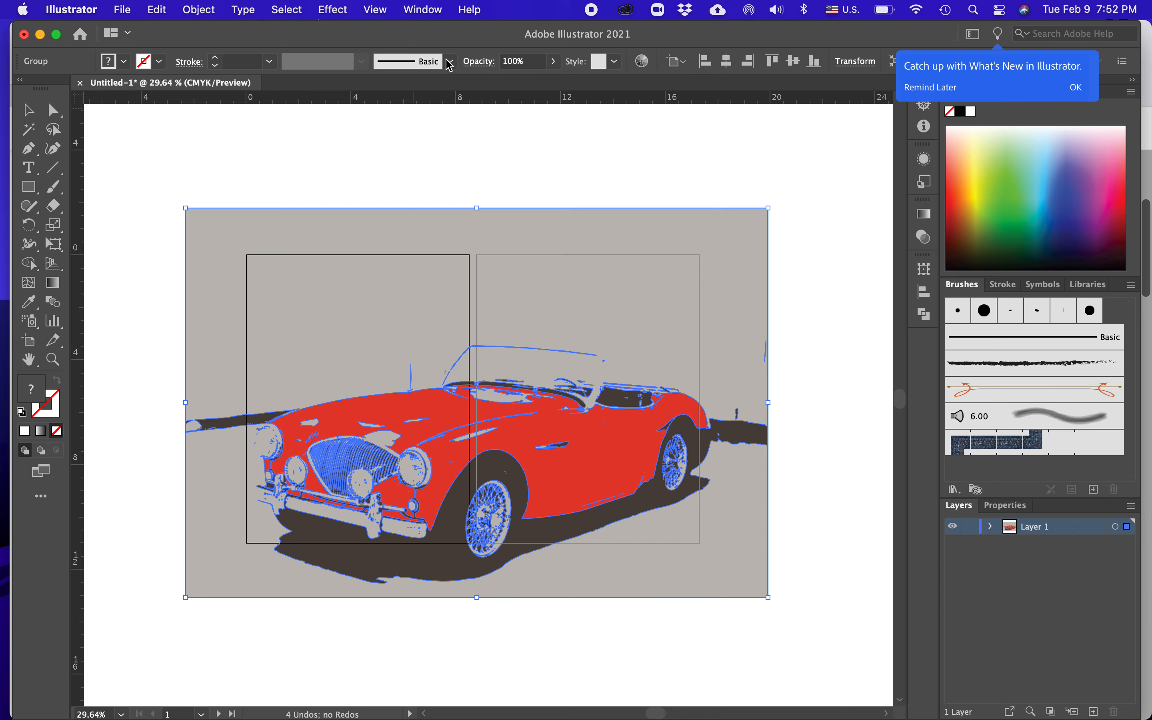
left_click(624, 663)
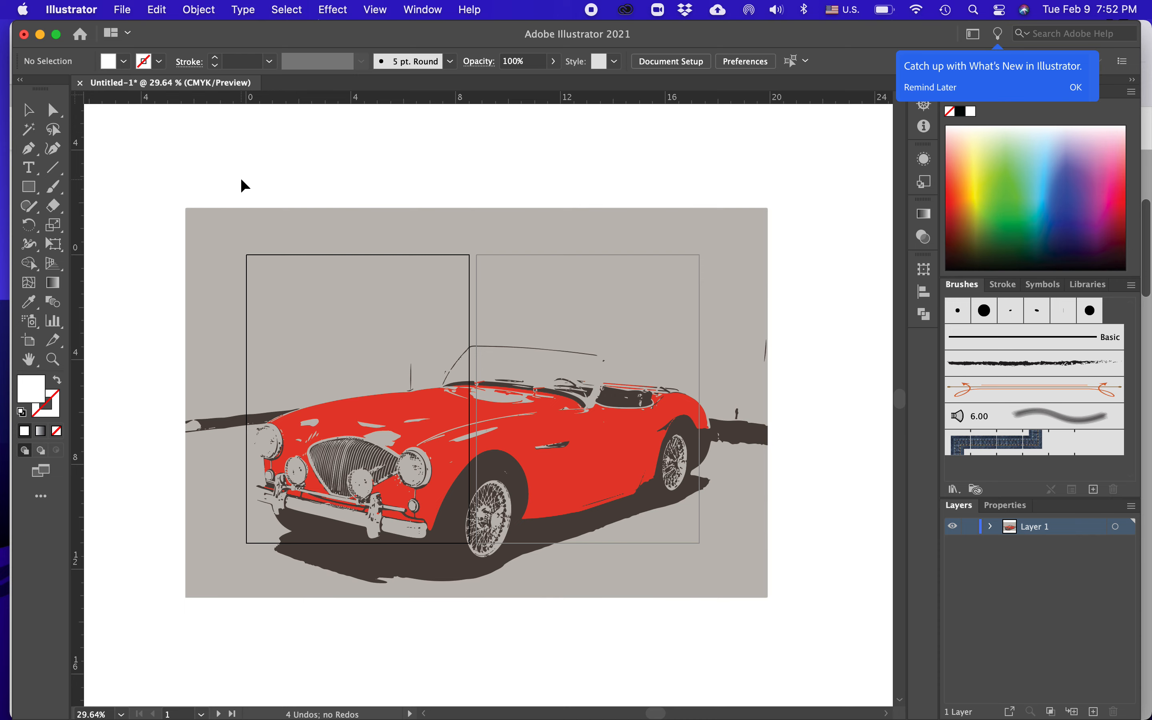
Select all the gray background shapes of the expanded tracing with the Magic Wand and delete them
left_click(255, 234)
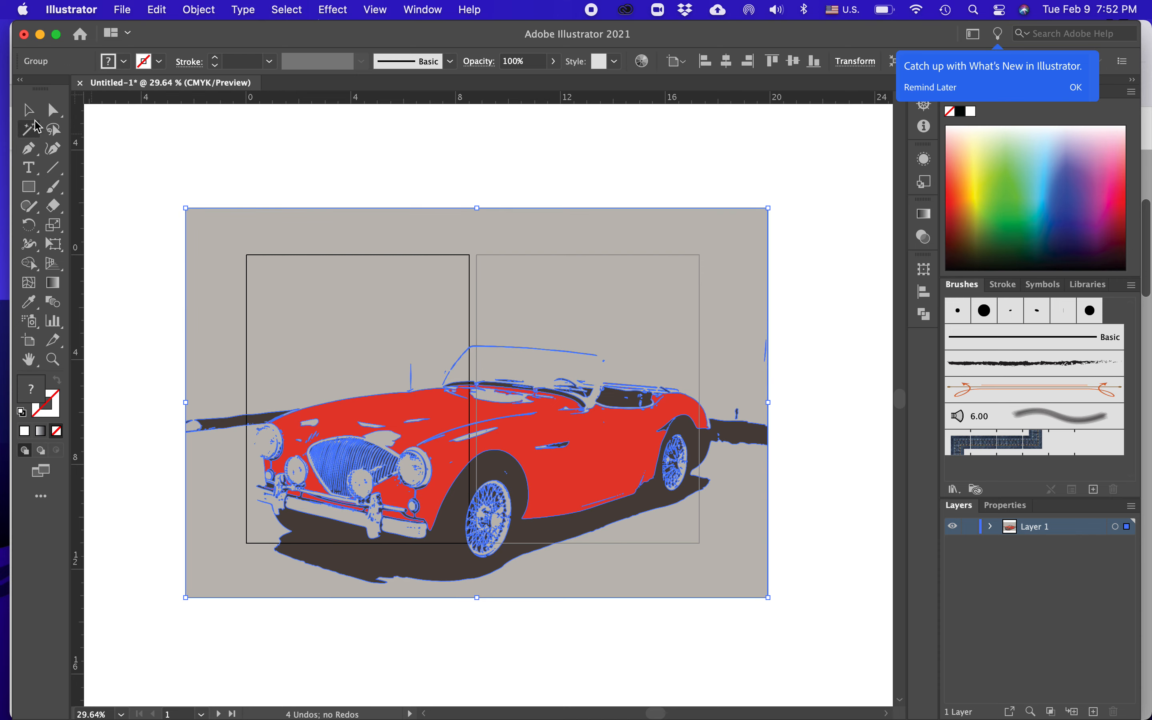
left_click(32, 132)
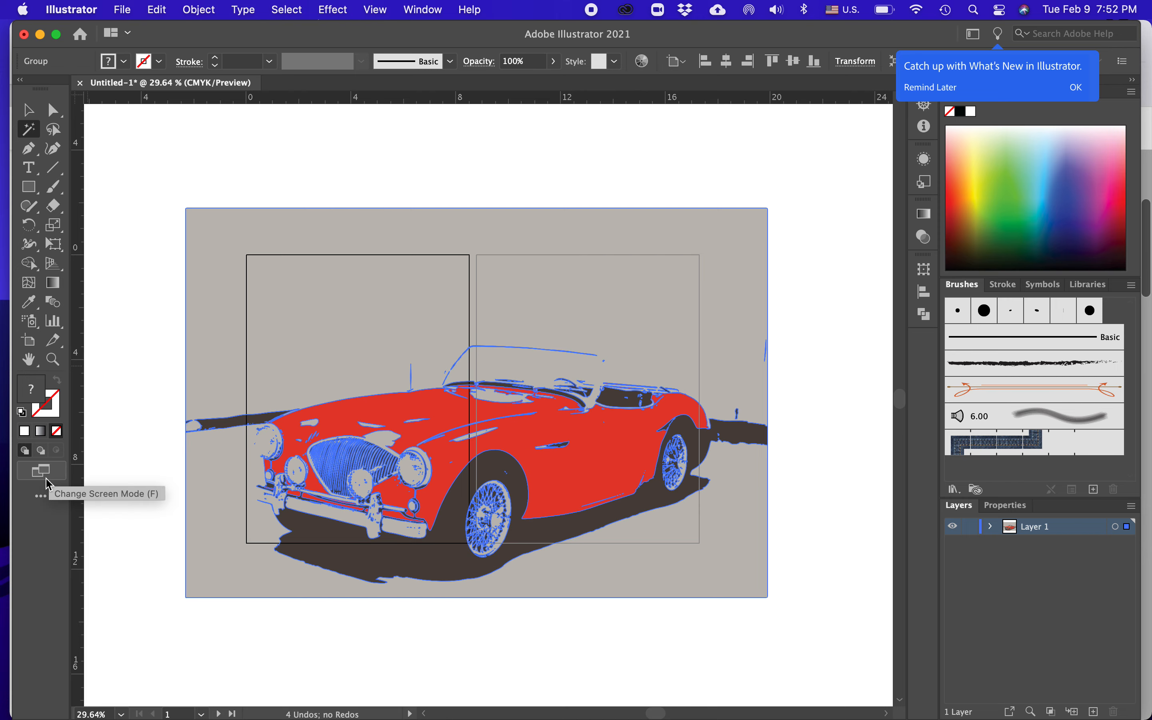
left_click(40, 496)
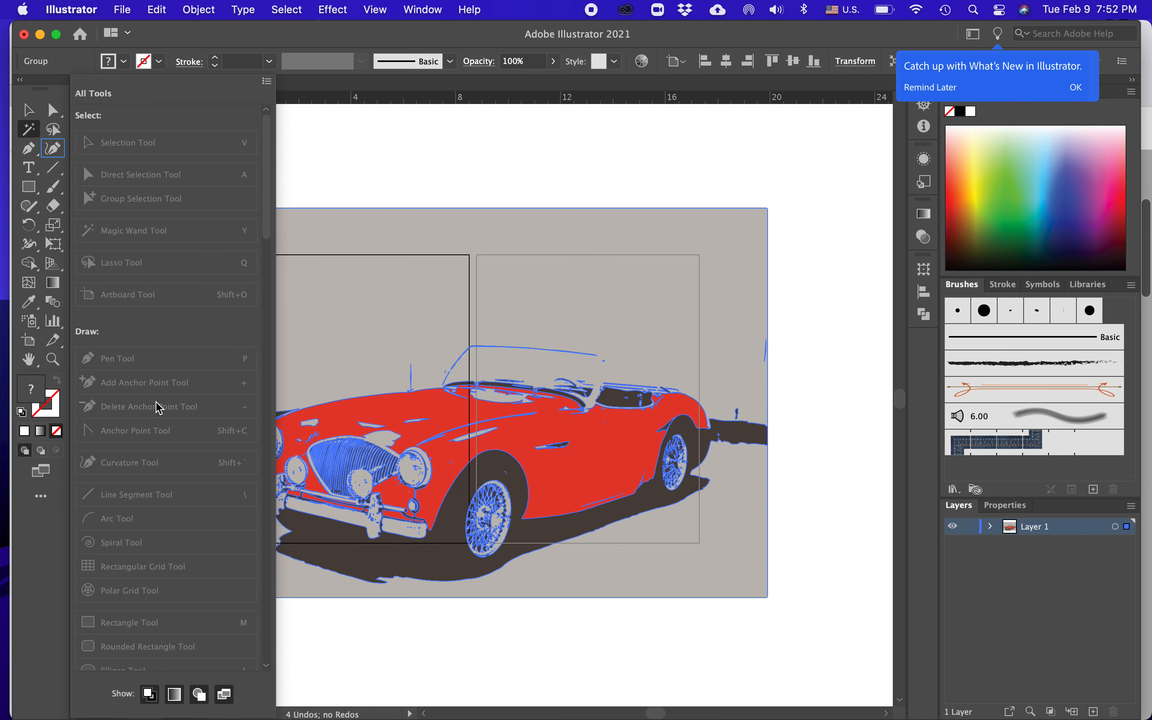
left_click(366, 130)
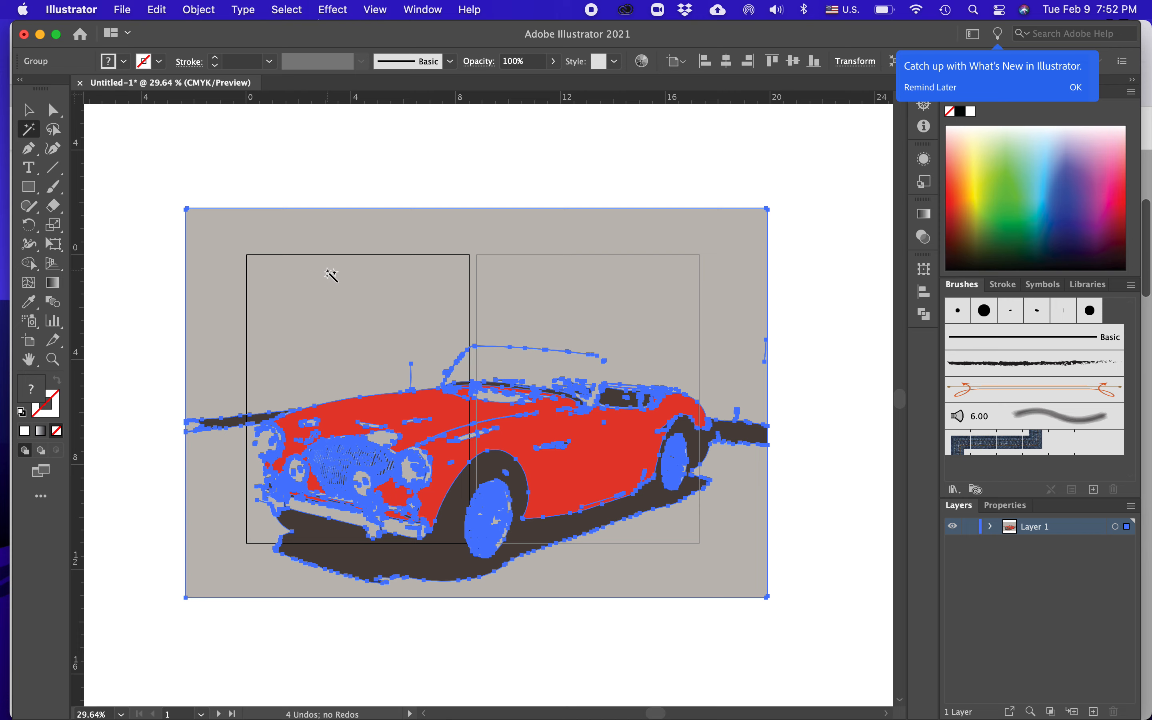
left_click(329, 273)
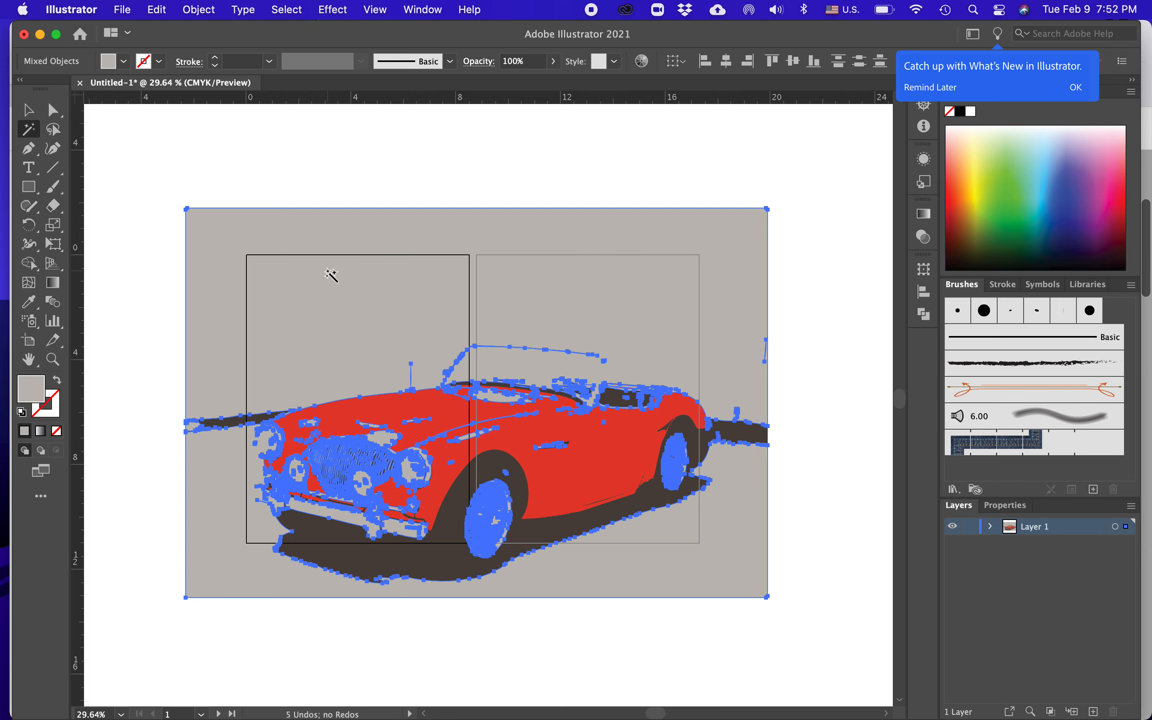
key("Delete")
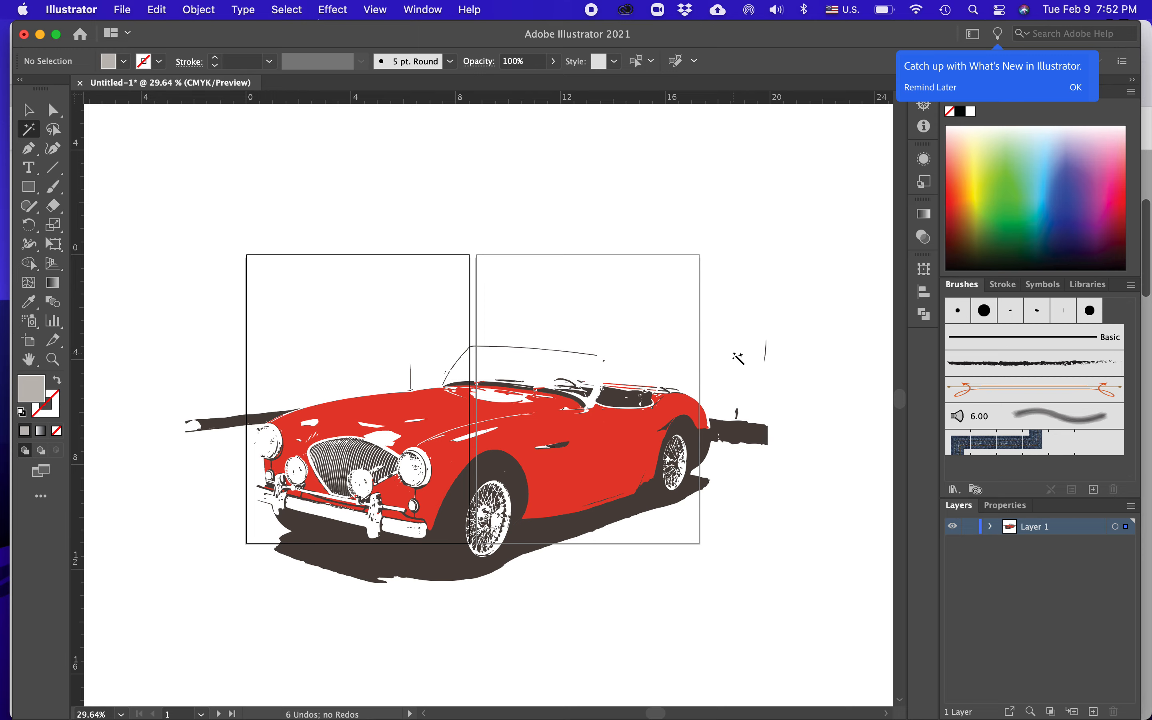
Erase the leftover dark background strips in front of and behind the car with an enlarged Eraser
scroll(739, 358, "up", 5)
scroll(738, 358, "down", 2)
scroll(738, 358, "left", 3)
scroll(738, 358, "down", 2)
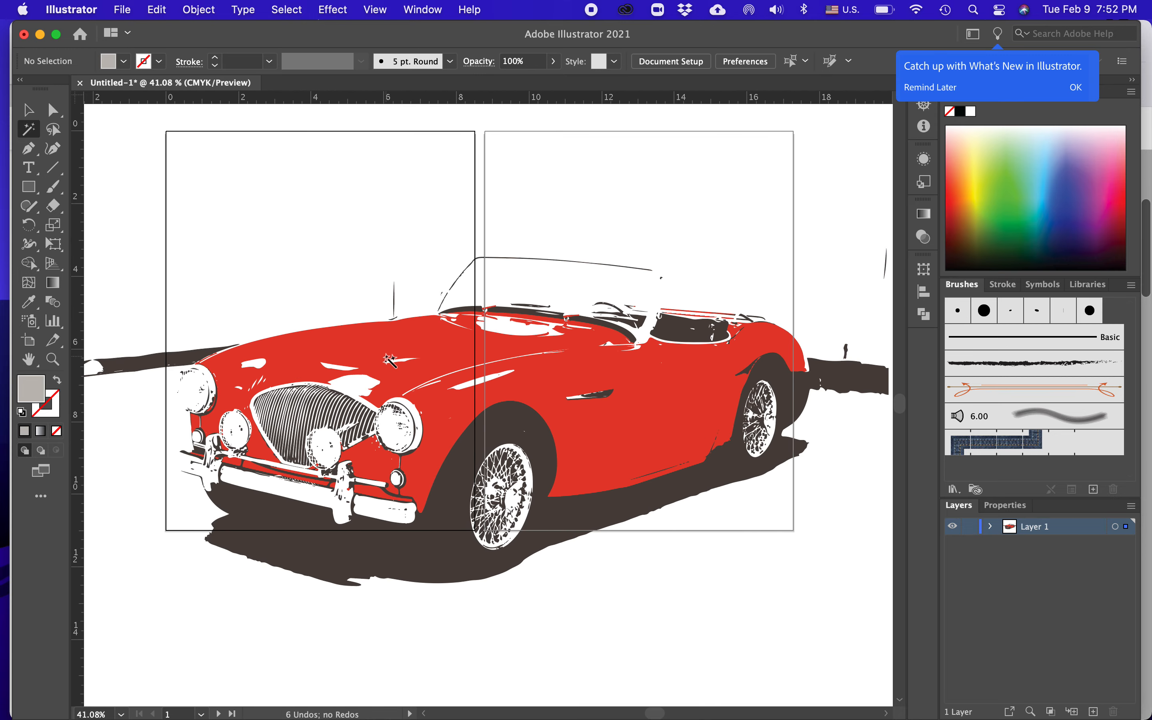
scroll(391, 361, "left", 3)
scroll(390, 360, "down", 3)
scroll(400, 367, "right", 1)
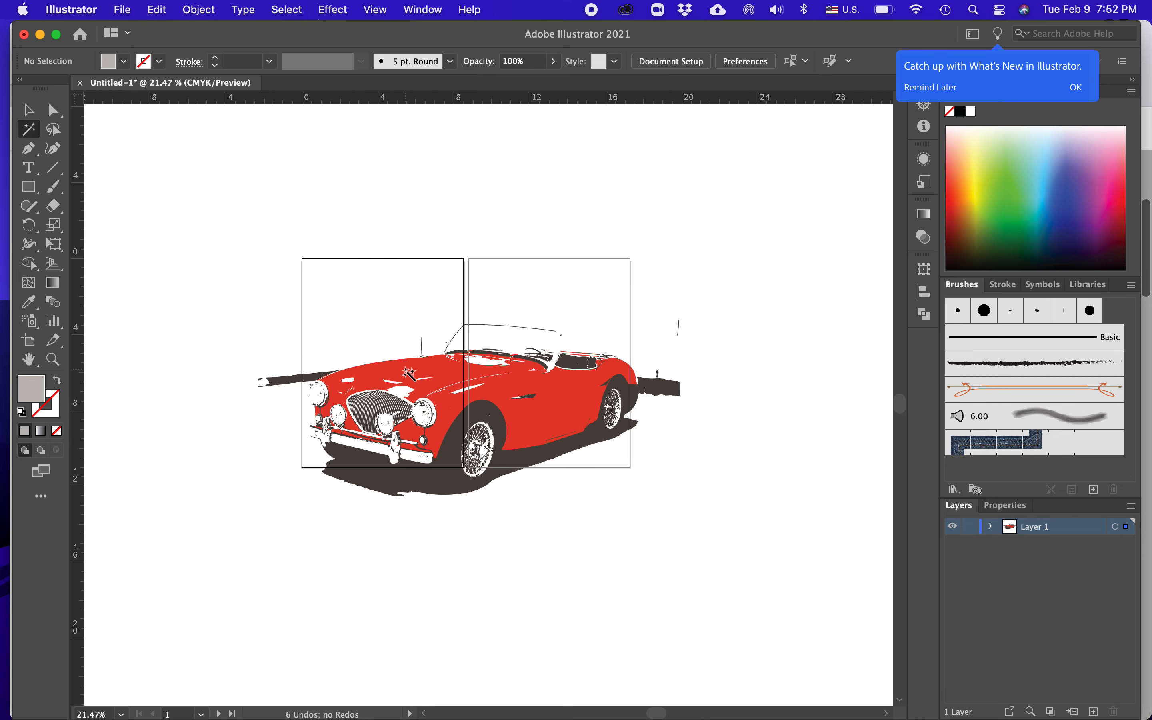
scroll(408, 372, "right", 1)
left_click(55, 207)
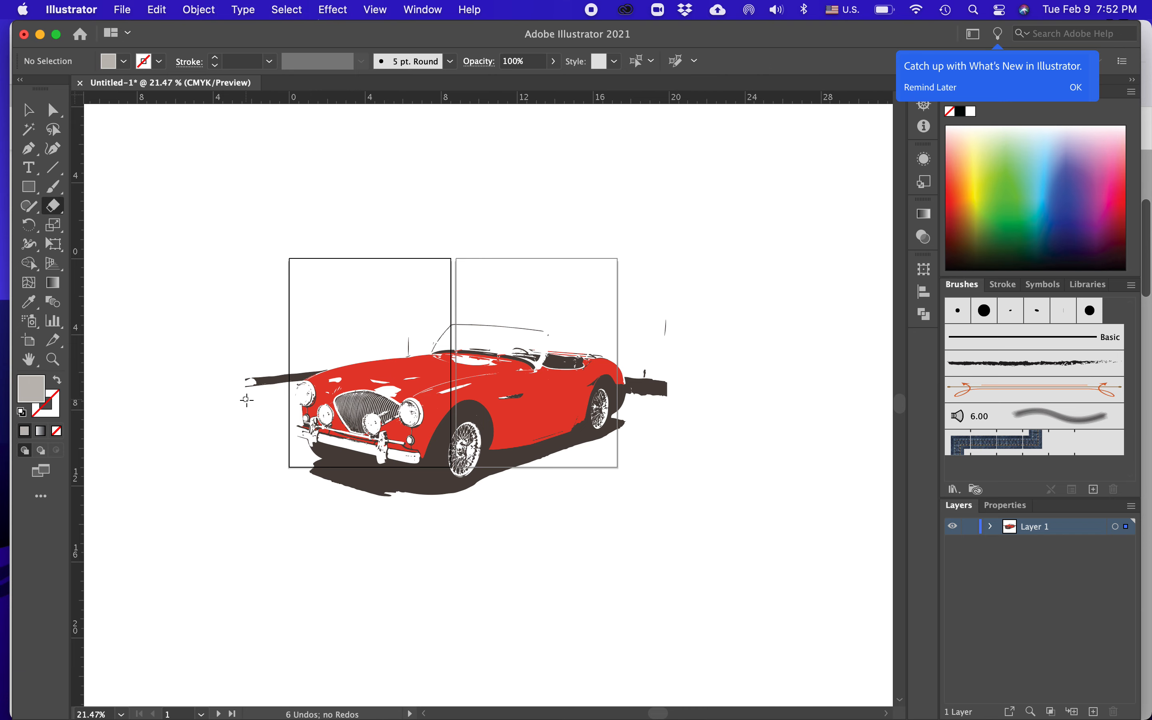
key("bracketright")
key("bracketright")
key("bracketright")
key("bracketright")
key("bracketright")
key("bracketright")
key("bracketright")
key("bracketright")
left_click_drag(250, 383, 309, 351)
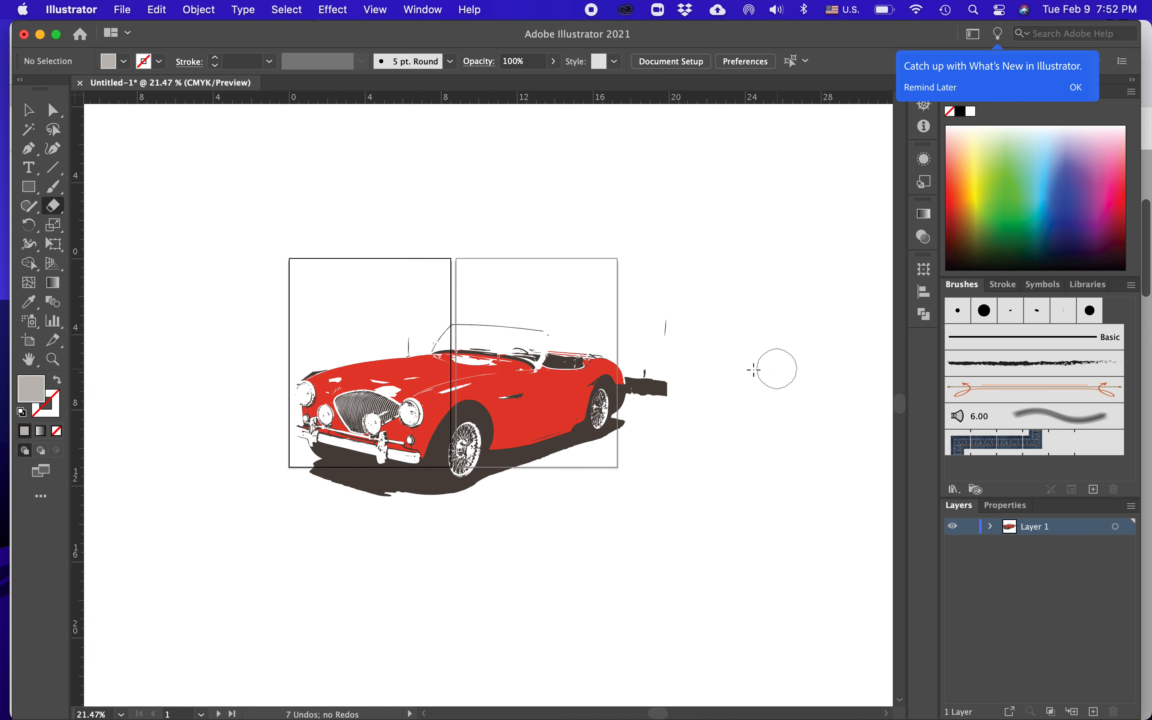
mouse_move(643, 350)
left_mouse_down()
mouse_move(659, 396)
mouse_move(676, 290)
mouse_move(666, 391)
mouse_move(667, 361)
mouse_move(624, 324)
mouse_move(656, 385)
left_mouse_up()
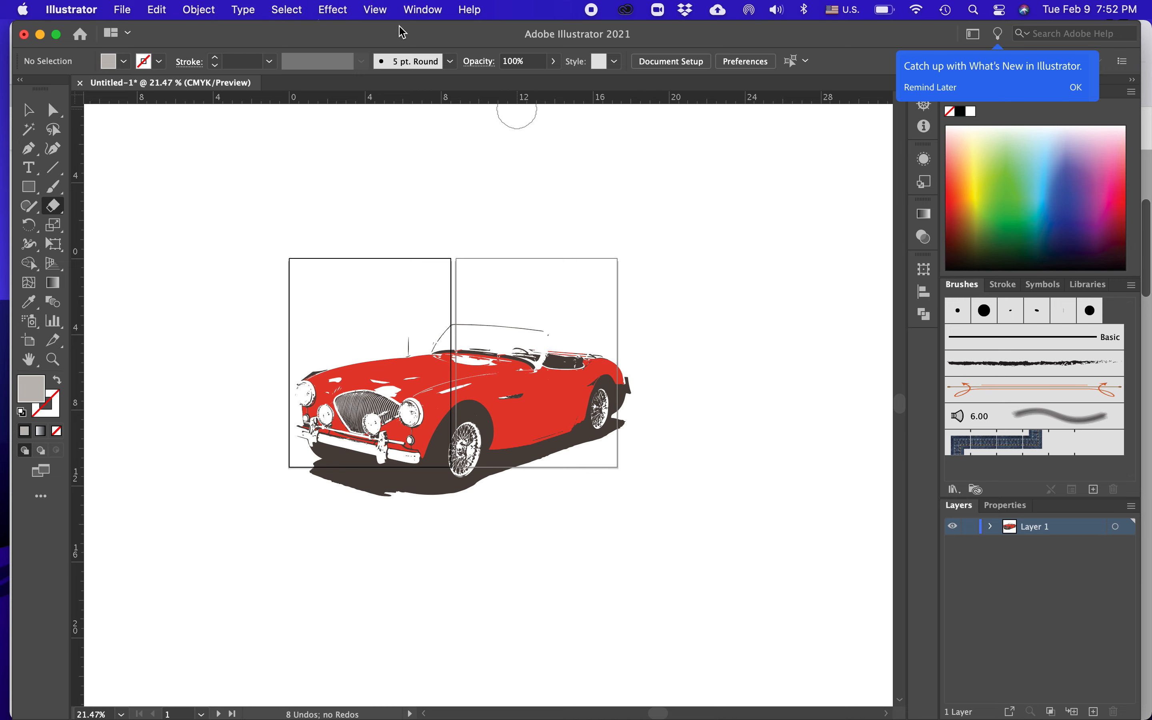
Fit the car artwork inside the first artboard, rotated 90° counterclockwise and scaled down
key("v")
left_click(333, 398)
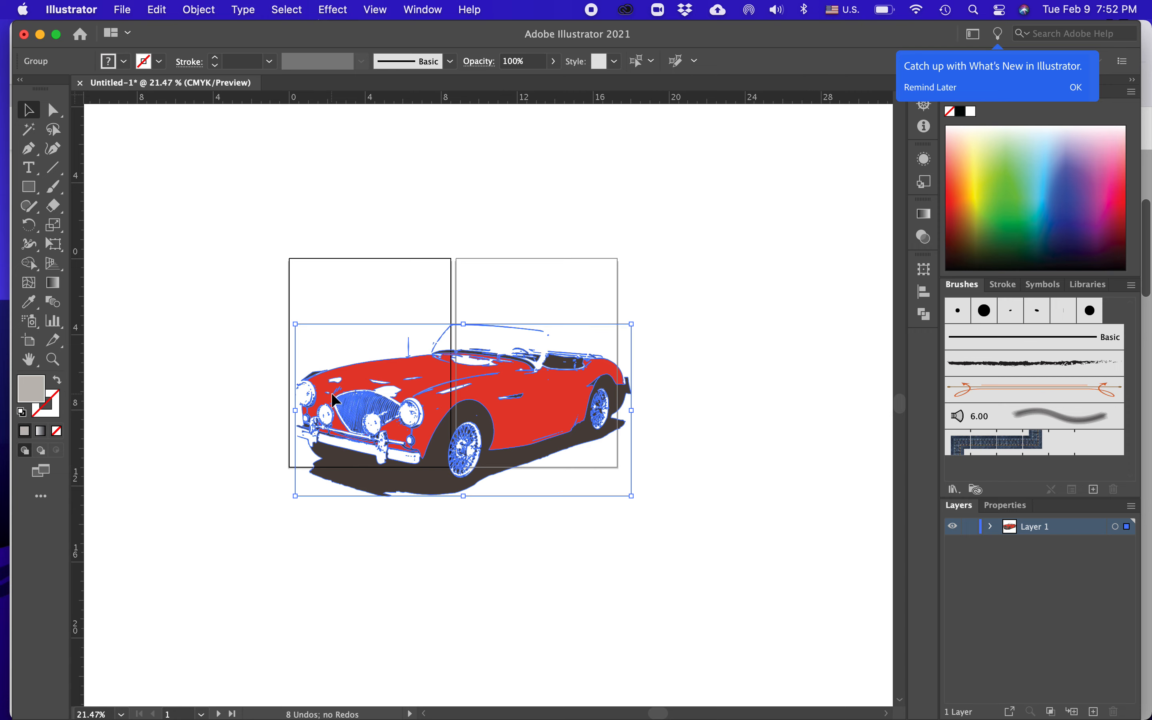
left_click(638, 365)
left_click(556, 366)
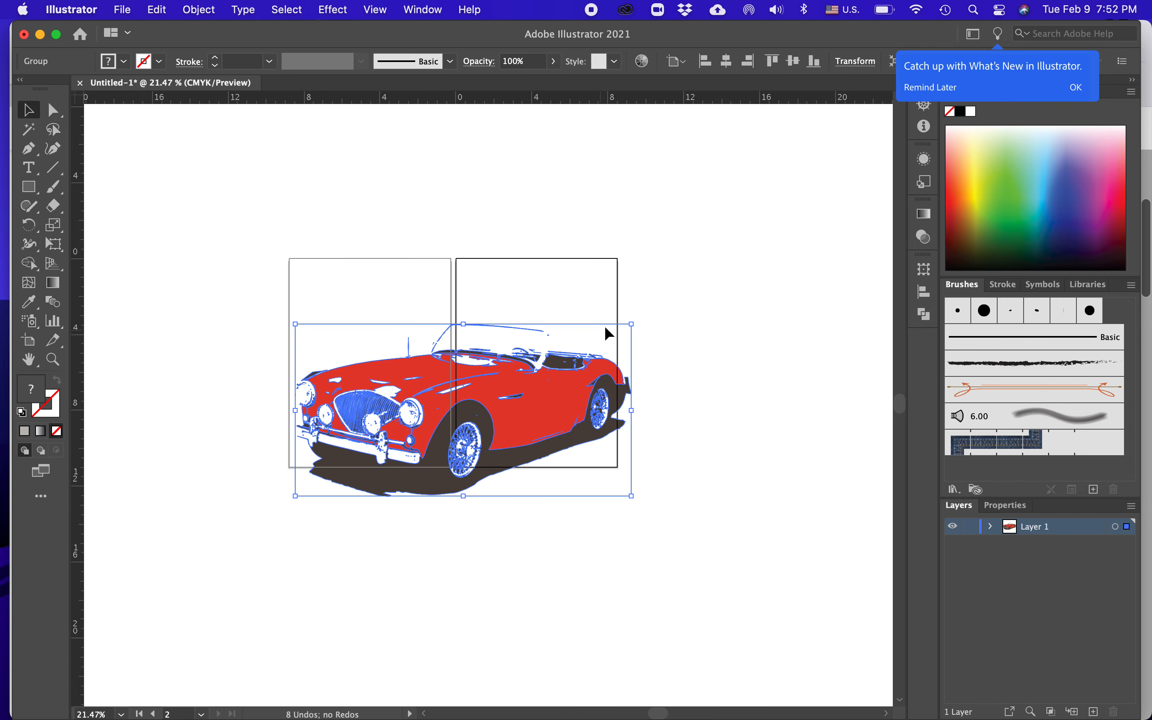
left_click_drag(632, 324, 372, 335)
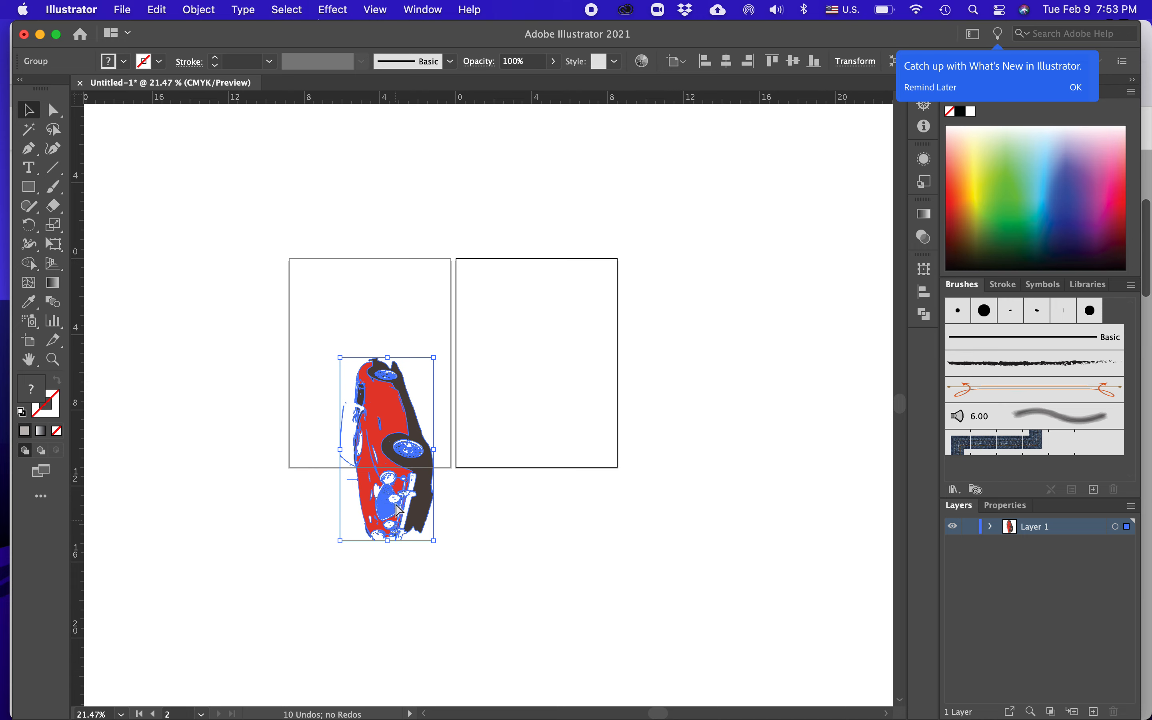
left_click_drag(398, 505, 379, 438)
left_click(516, 579)
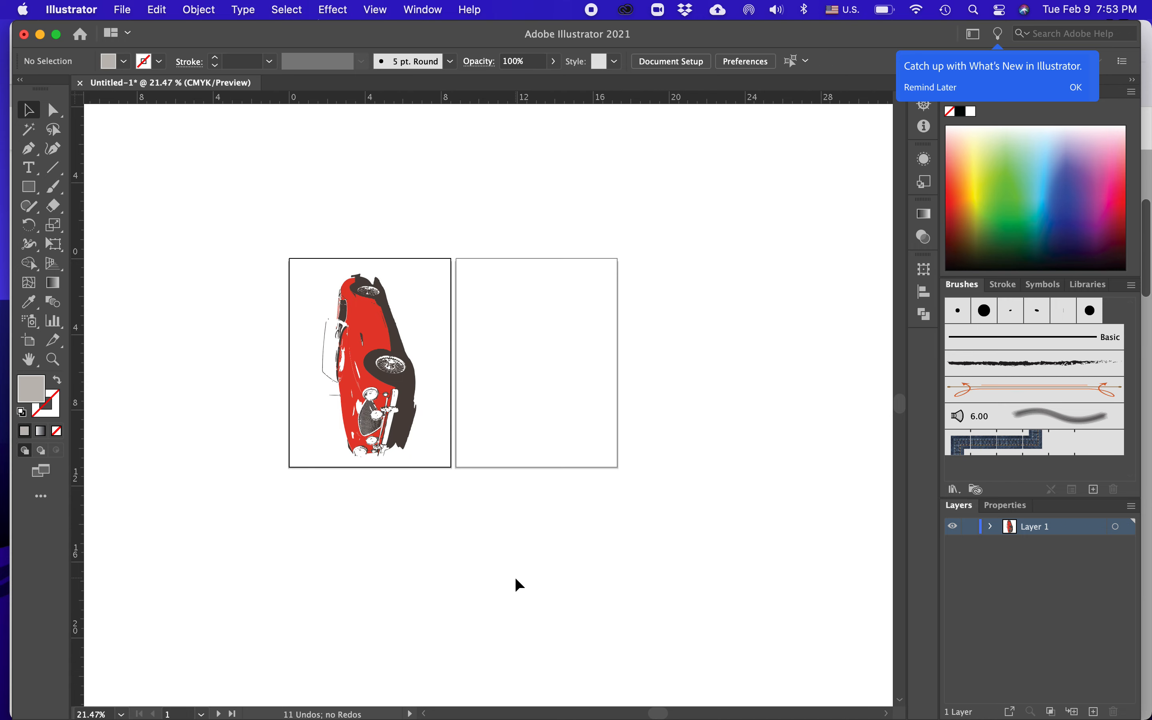
Enlarge the car artwork until it nearly fills the height of the first artboard
left_click(408, 452)
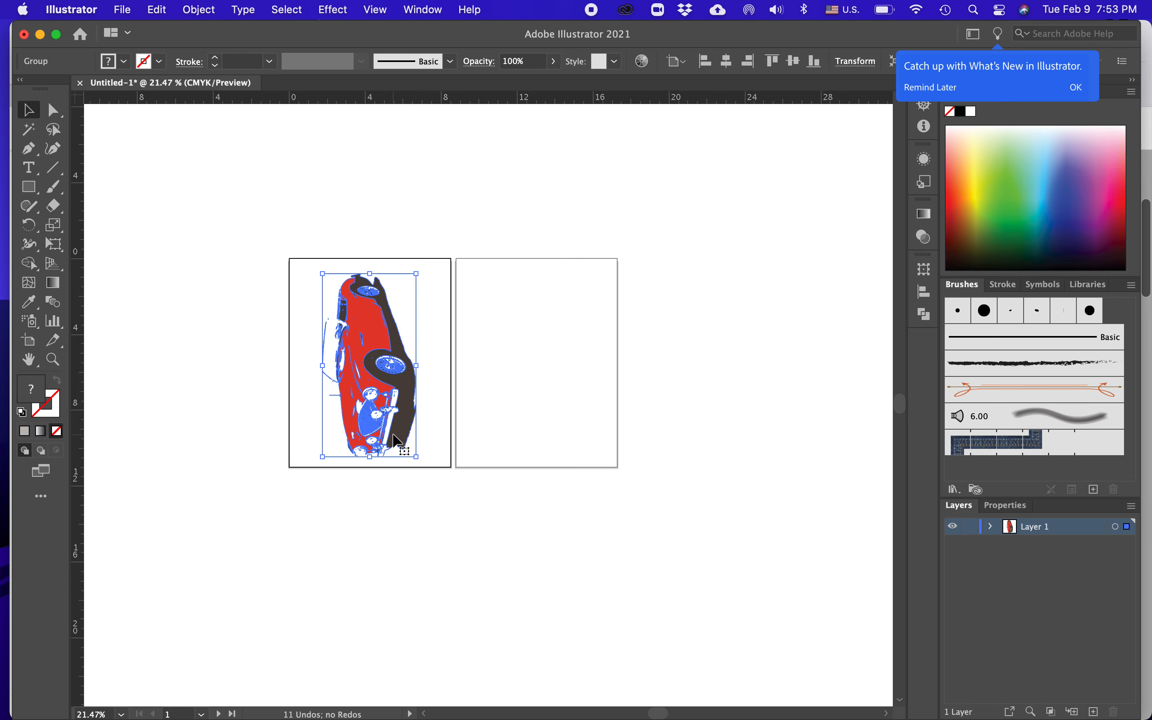
left_click_drag(418, 457, 422, 463)
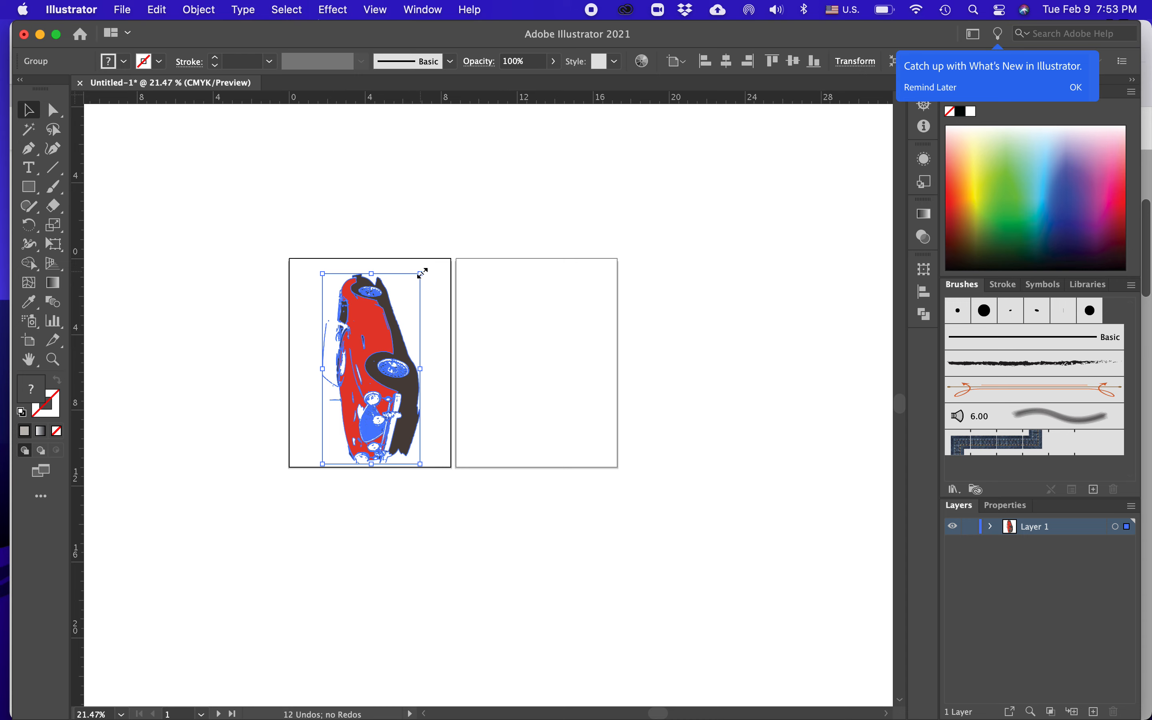
left_click_drag(422, 272, 424, 259)
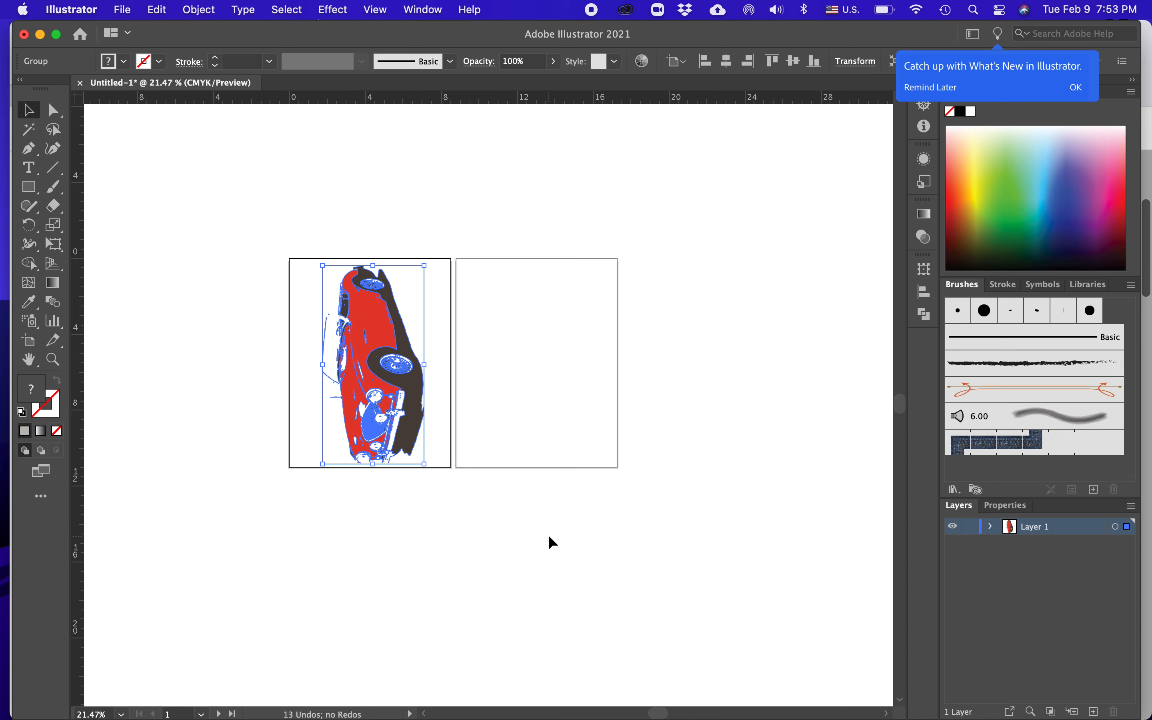
left_click(547, 535)
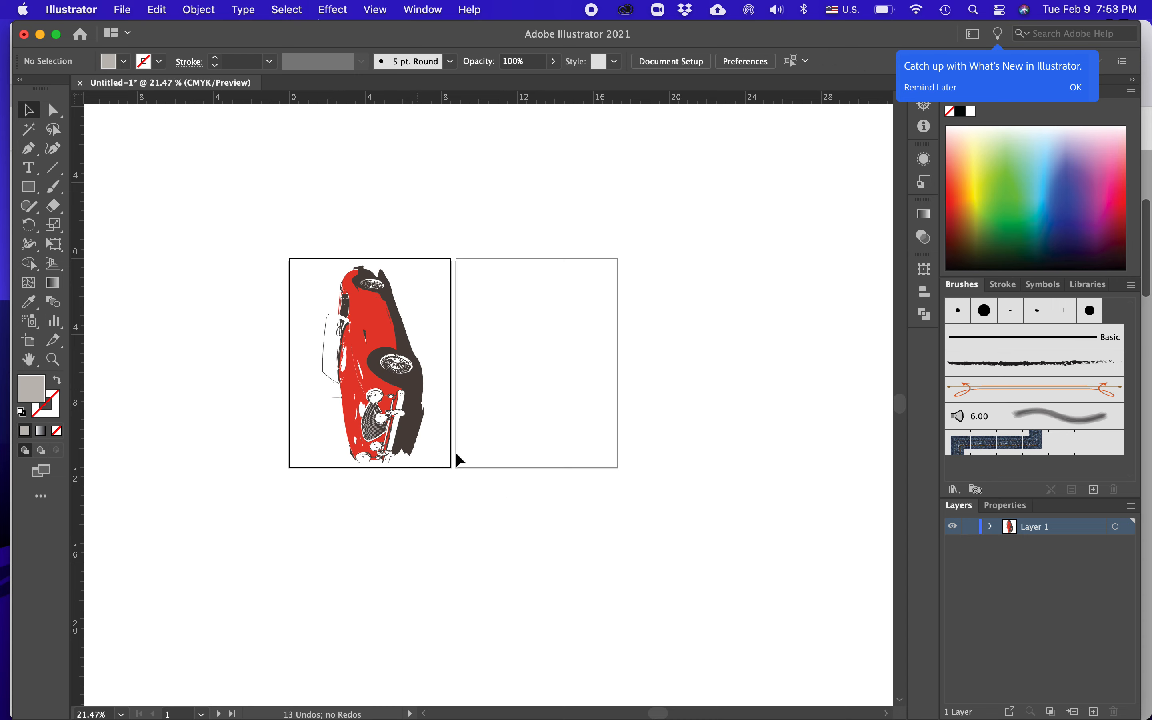
Add the text "cool car" in Myriad Pro Regular below the first artboard and scale it up to about 97 pt
left_click(28, 167)
left_click(359, 582)
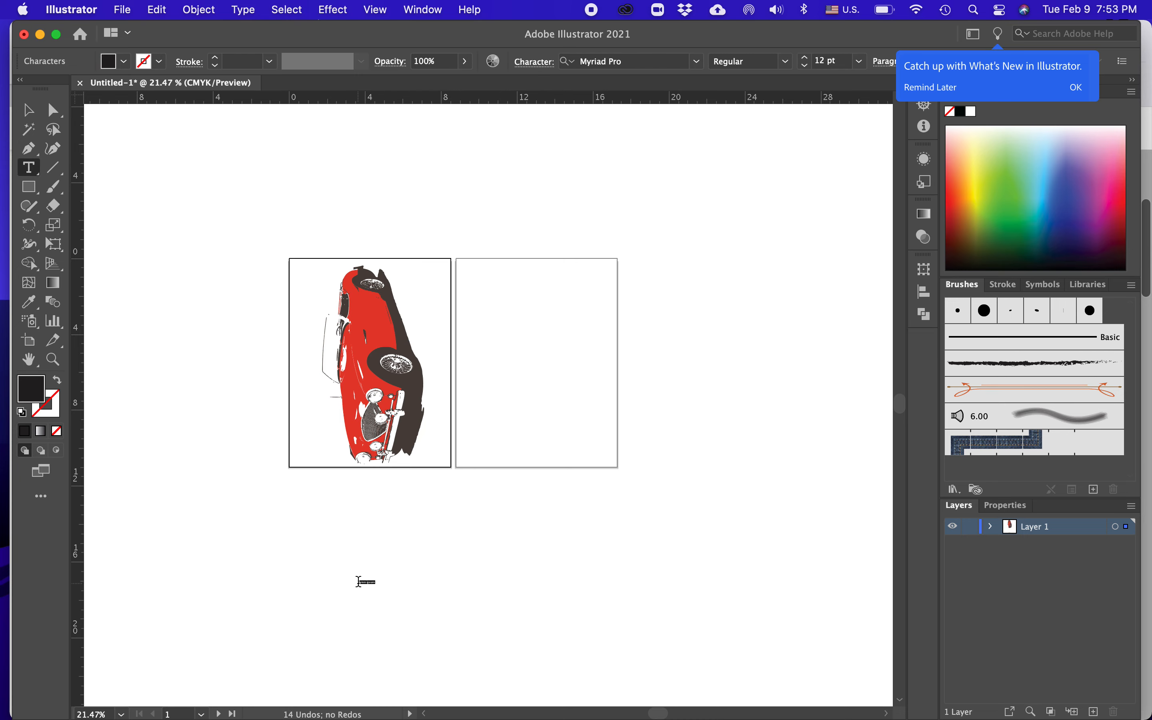
key("BackSpace")
key("Escape")
left_click_drag(372, 592, 441, 608)
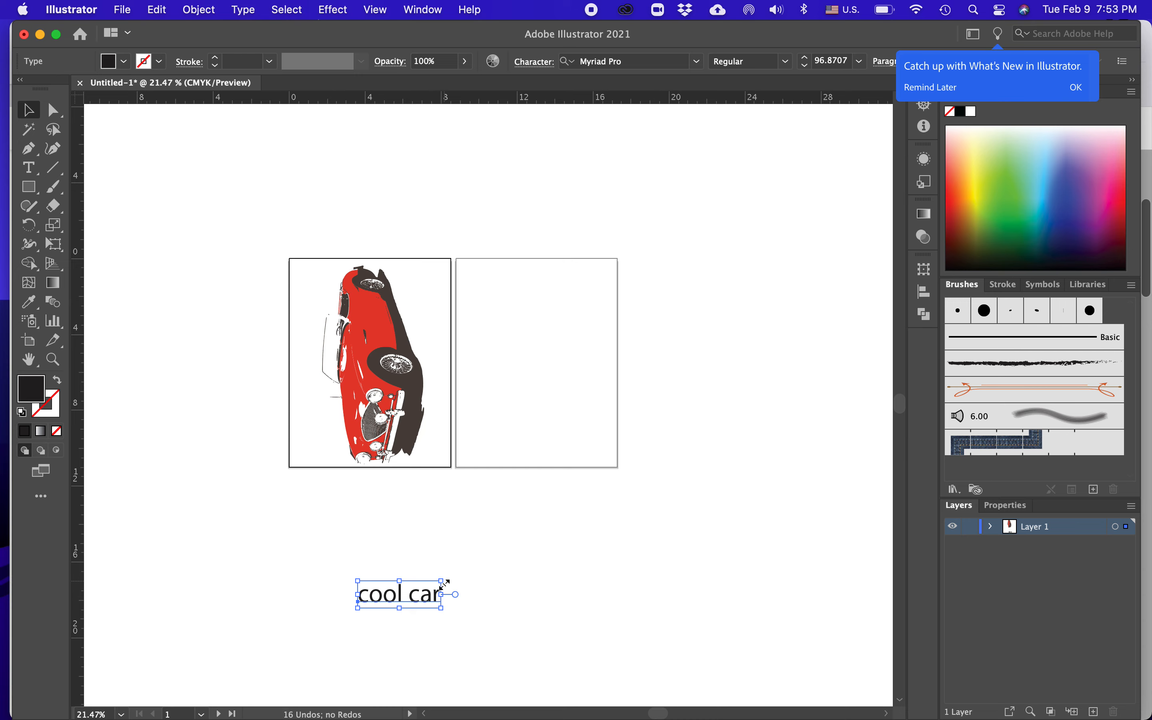
Move the "cool car" text up beside the car, overlapping the first artboard's left edge, and convert it to outlines
left_click_drag(429, 596, 291, 401)
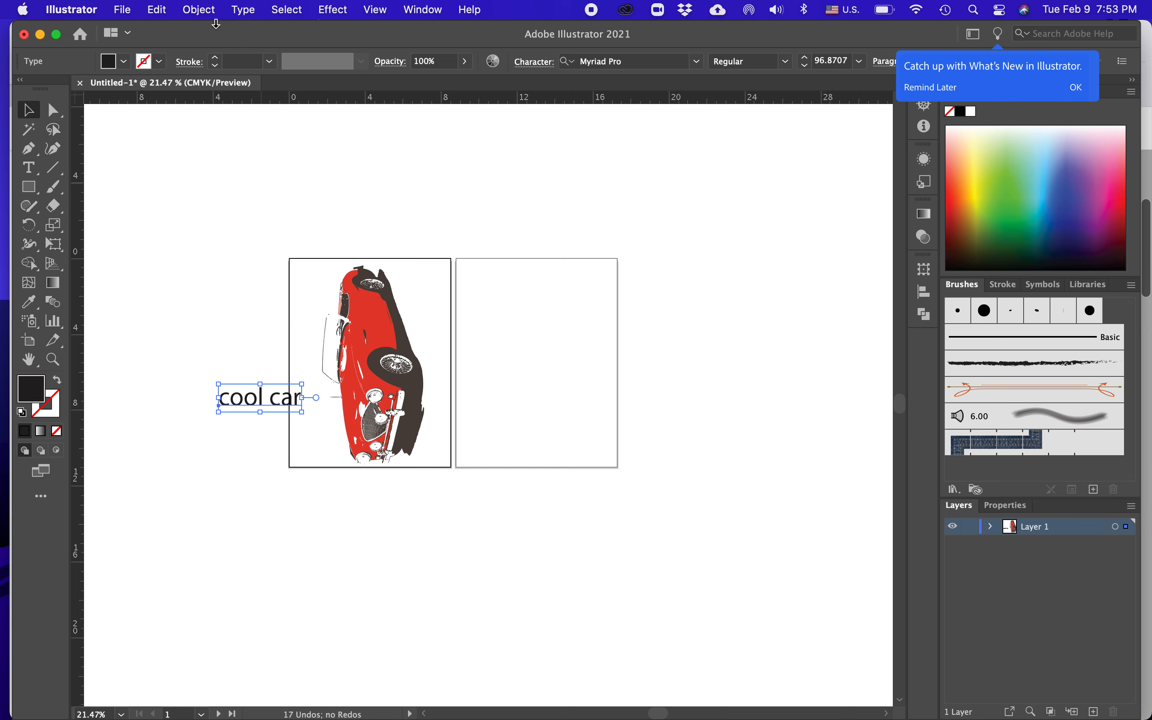
left_click(244, 10)
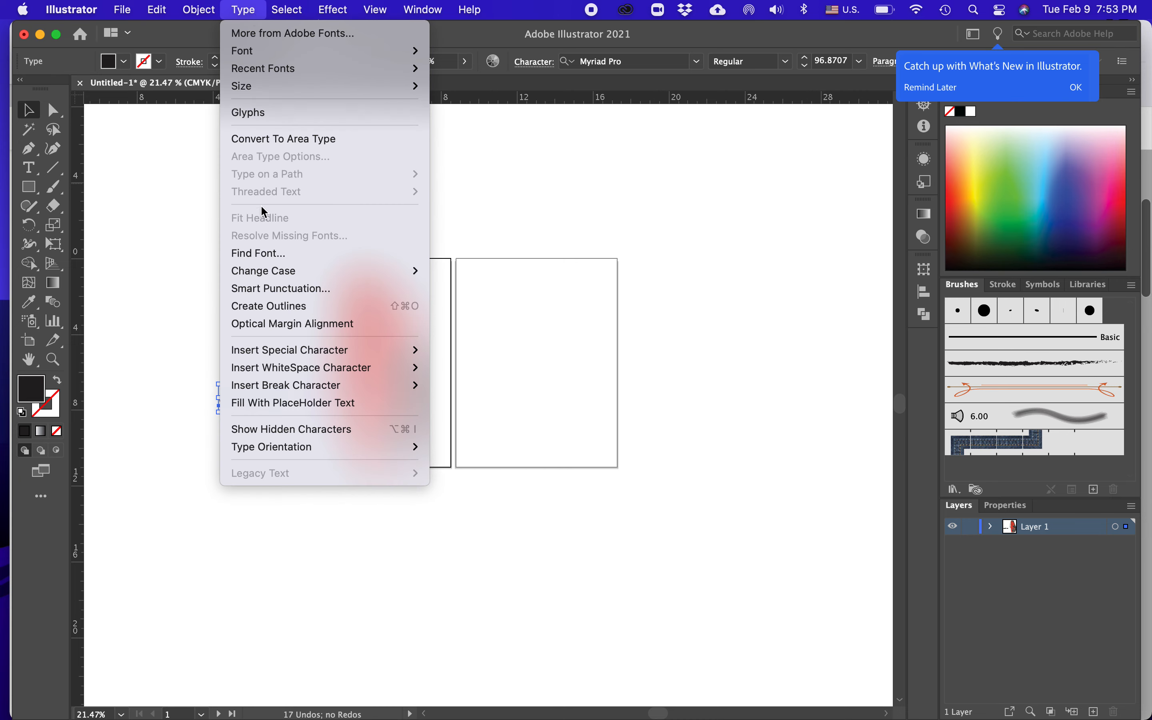
left_click(288, 306)
Rotate the outlined "cool car" lettering 90° counterclockwise and place it in the first artboard's lower-left corner, beside the car
left_click(262, 450)
left_click(276, 400)
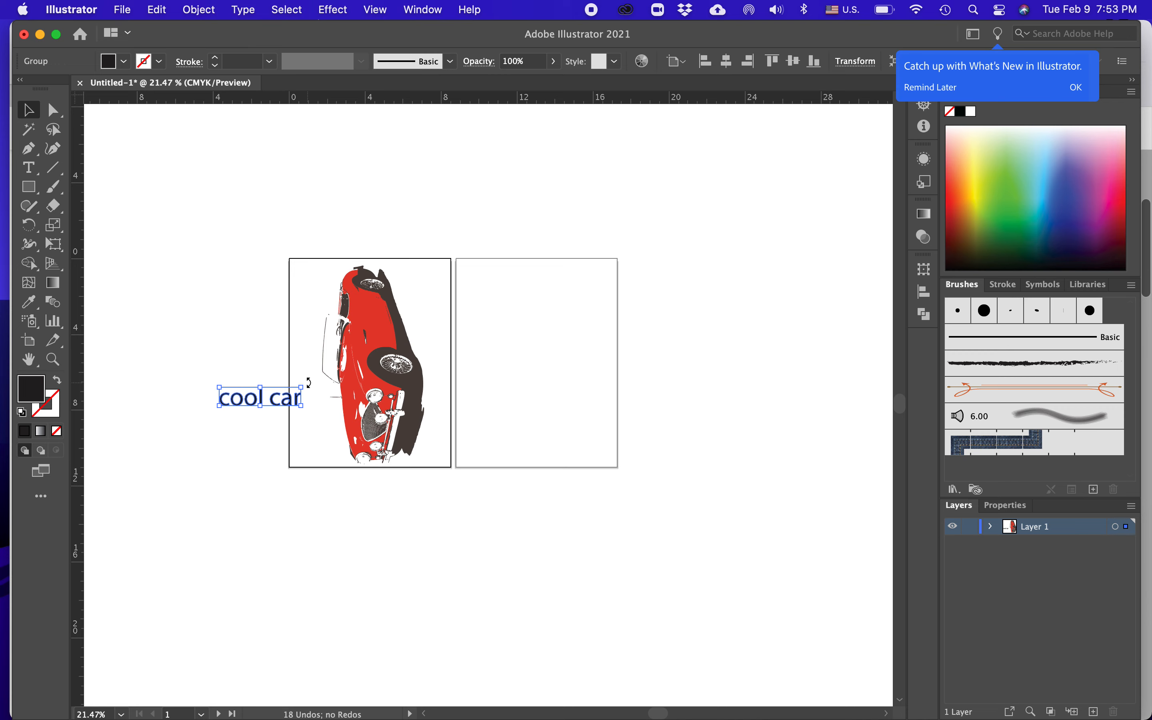
left_click_drag(309, 382, 230, 335)
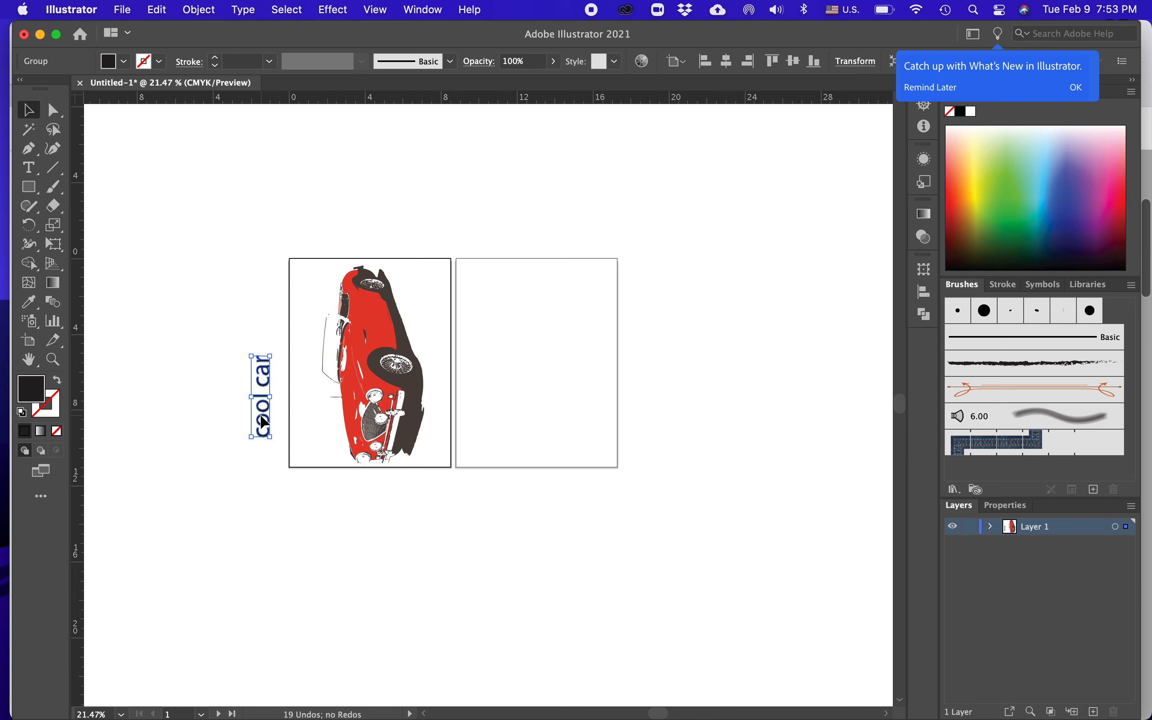
left_click_drag(264, 422, 312, 442)
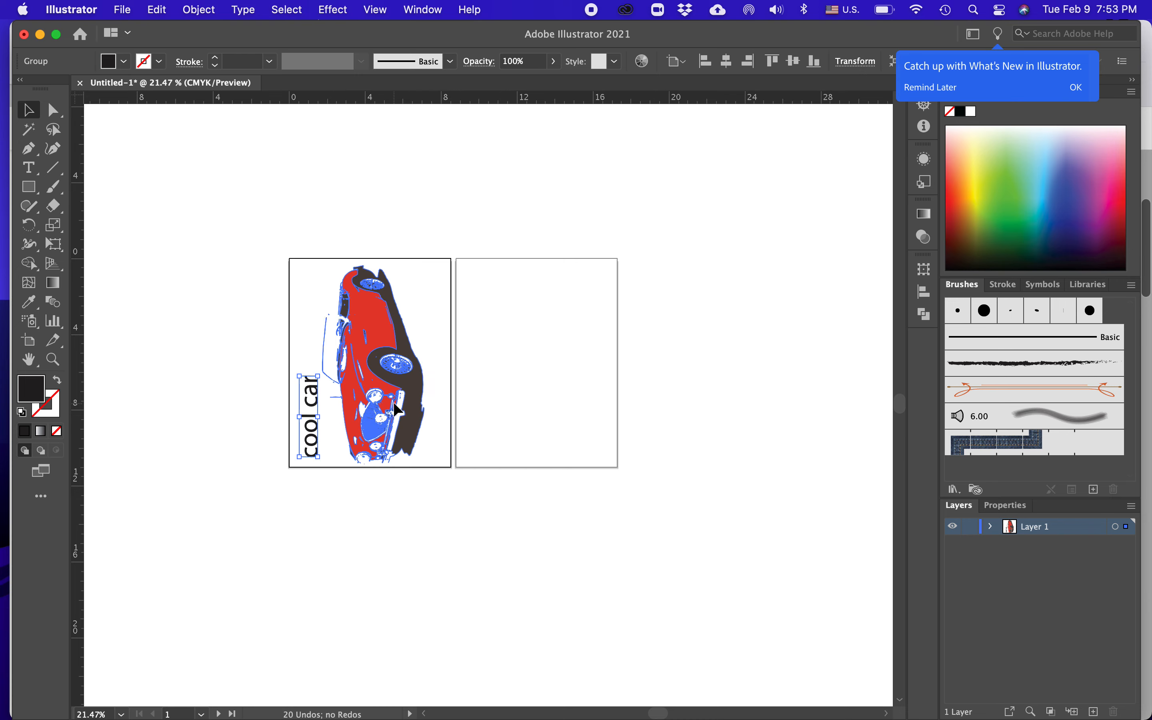
Nudge the car artwork right, away from the lettering, and move the "cool car" lettering slightly up within the first artboard
left_click(393, 410)
key("Right")
key("Right")
key("Right")
key("Right")
key("Right")
key("Right")
key("Right")
key("Right")
key("Right")
key("Right")
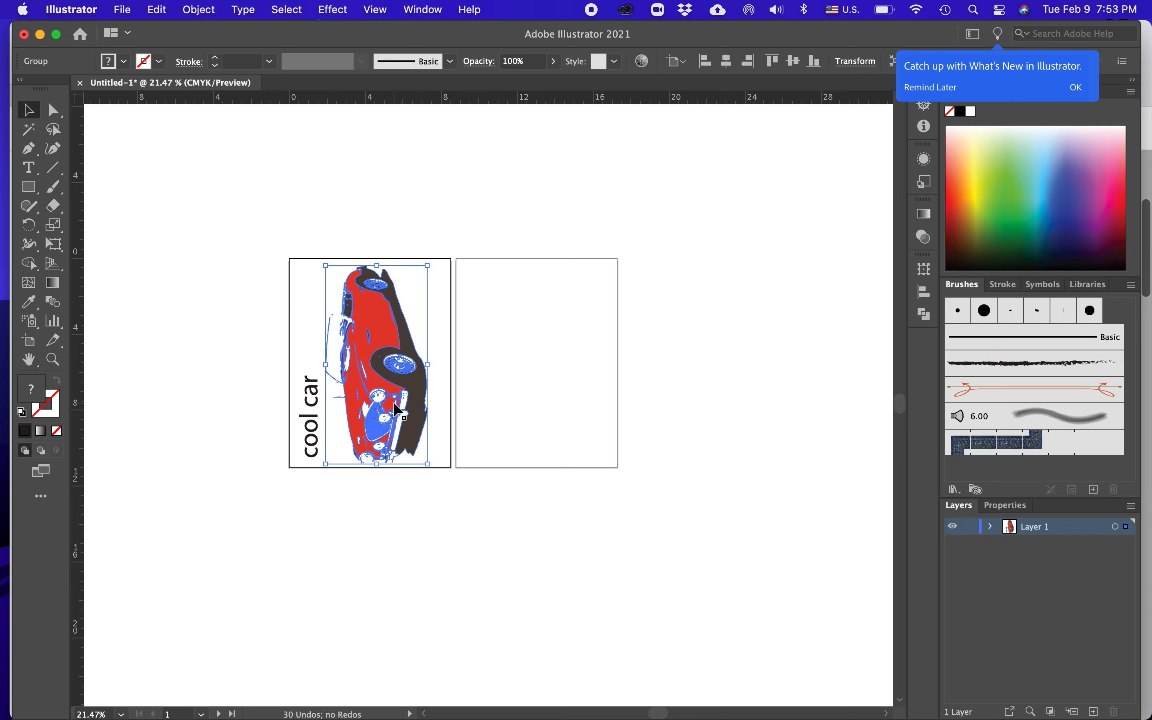
key("Right")
key("Right")
key("Right")
key("Right")
key("Right")
key("Right")
key("Right")
key("Right")
key("Right")
key("Right")
key("Right")
key("Right")
left_click(408, 552)
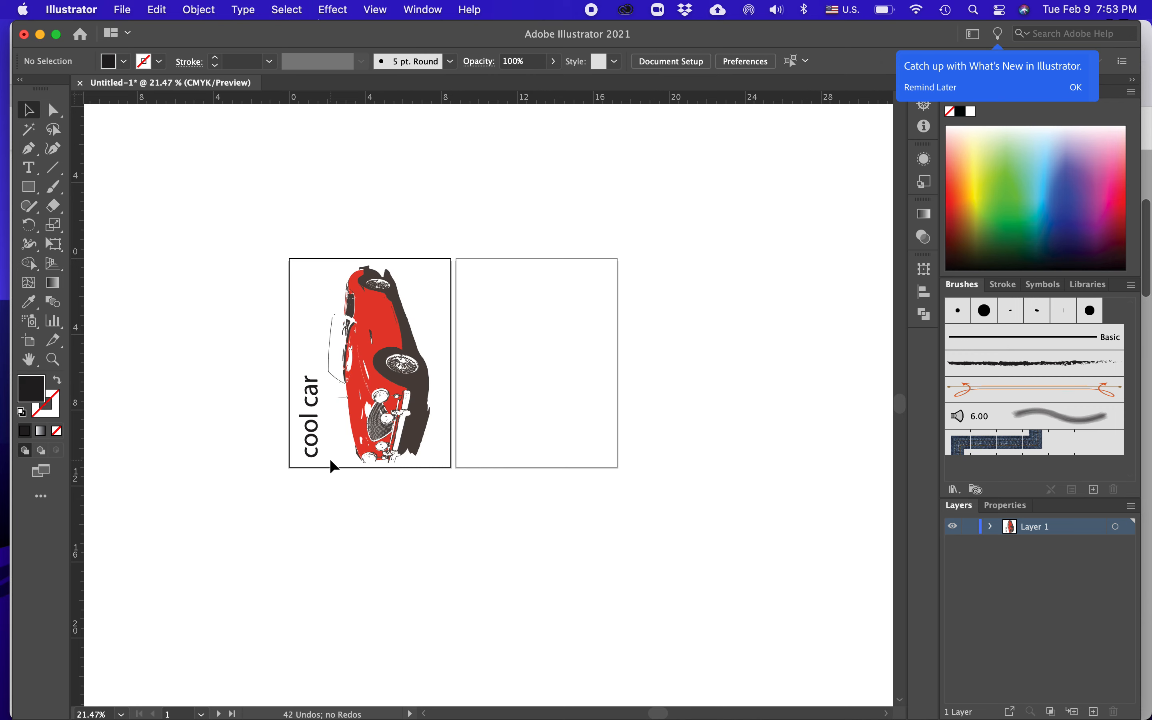
left_click_drag(310, 452, 307, 445)
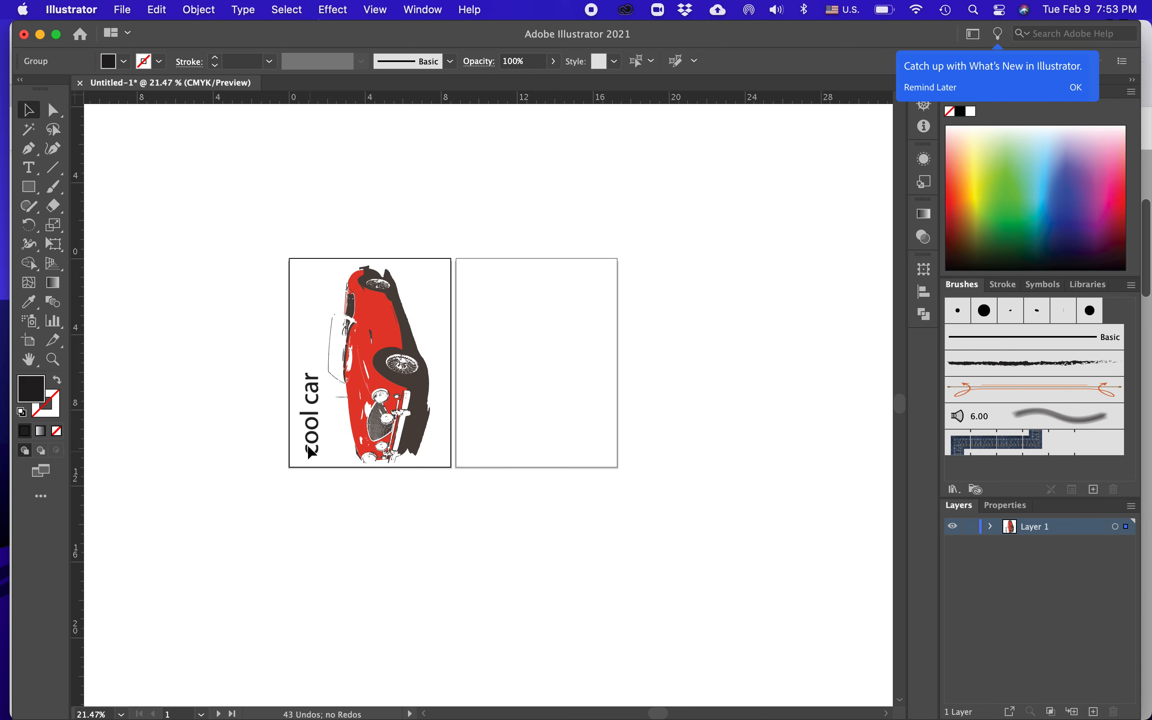
left_click(387, 512)
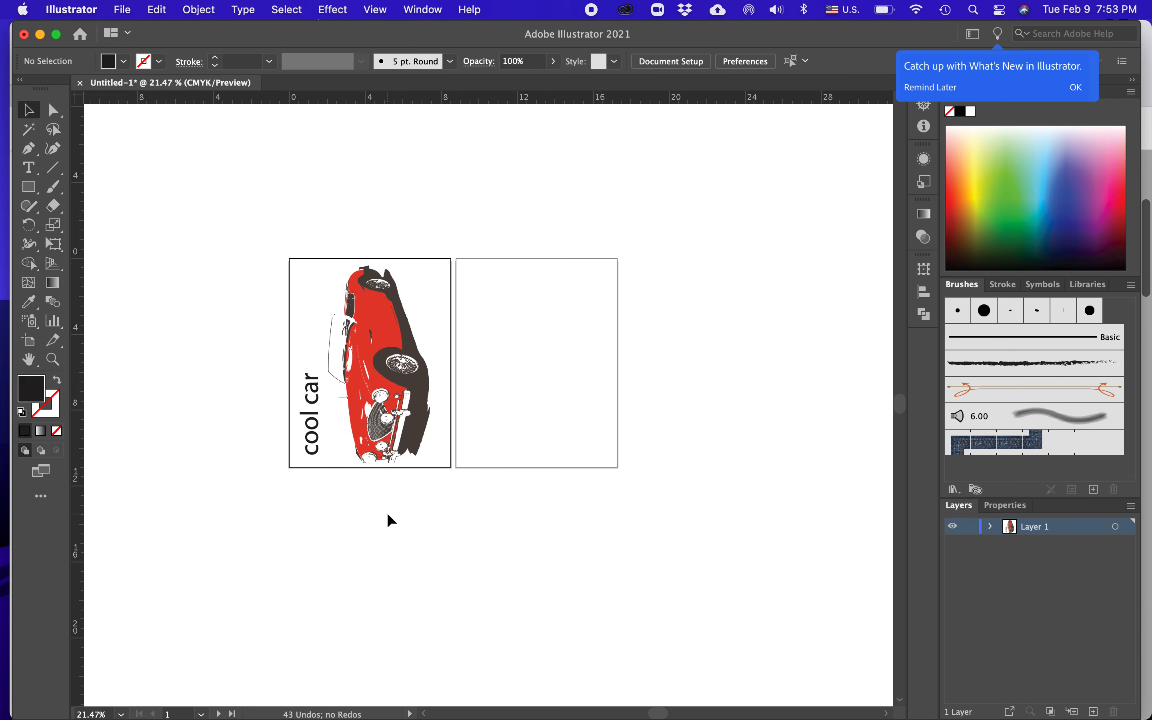
Try to edit the outlined "cool car" lettering with the Type tool
left_click(30, 169)
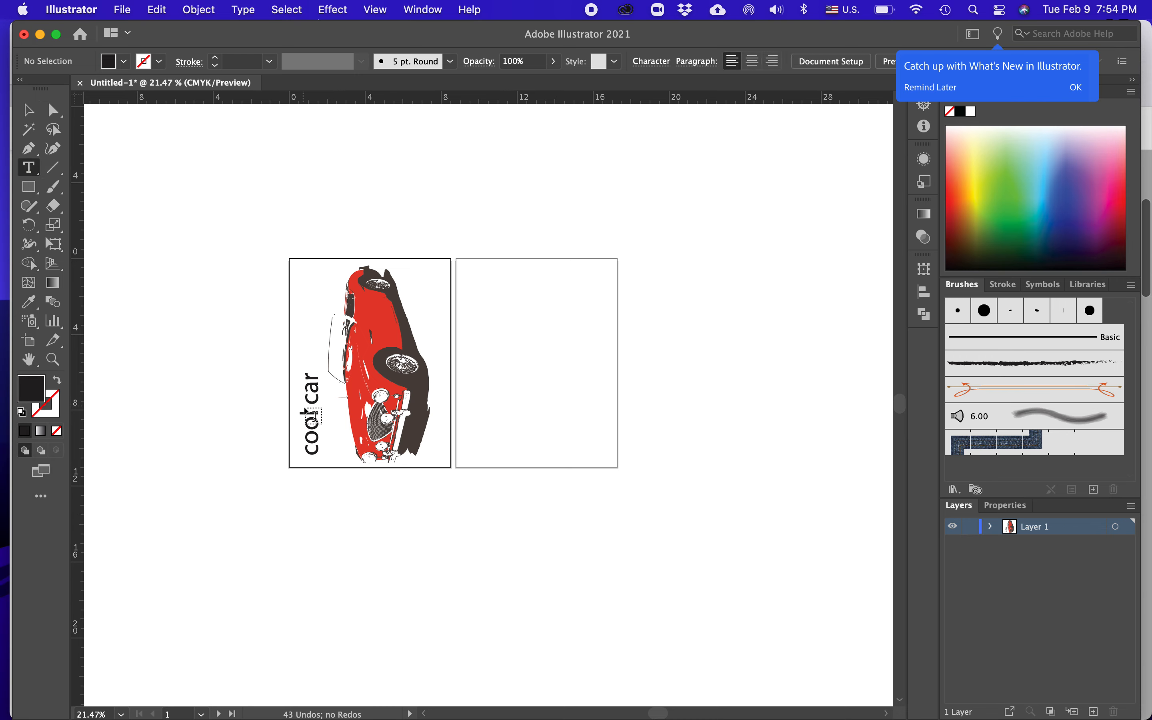
left_click(313, 416)
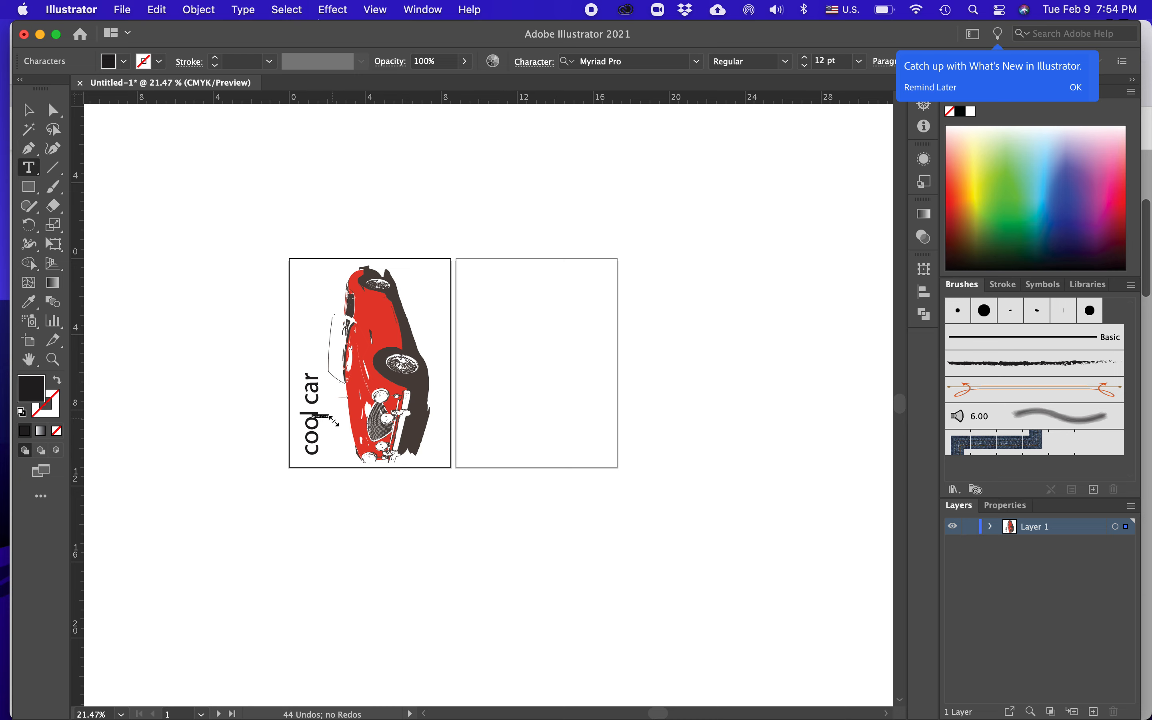
key("super+z")
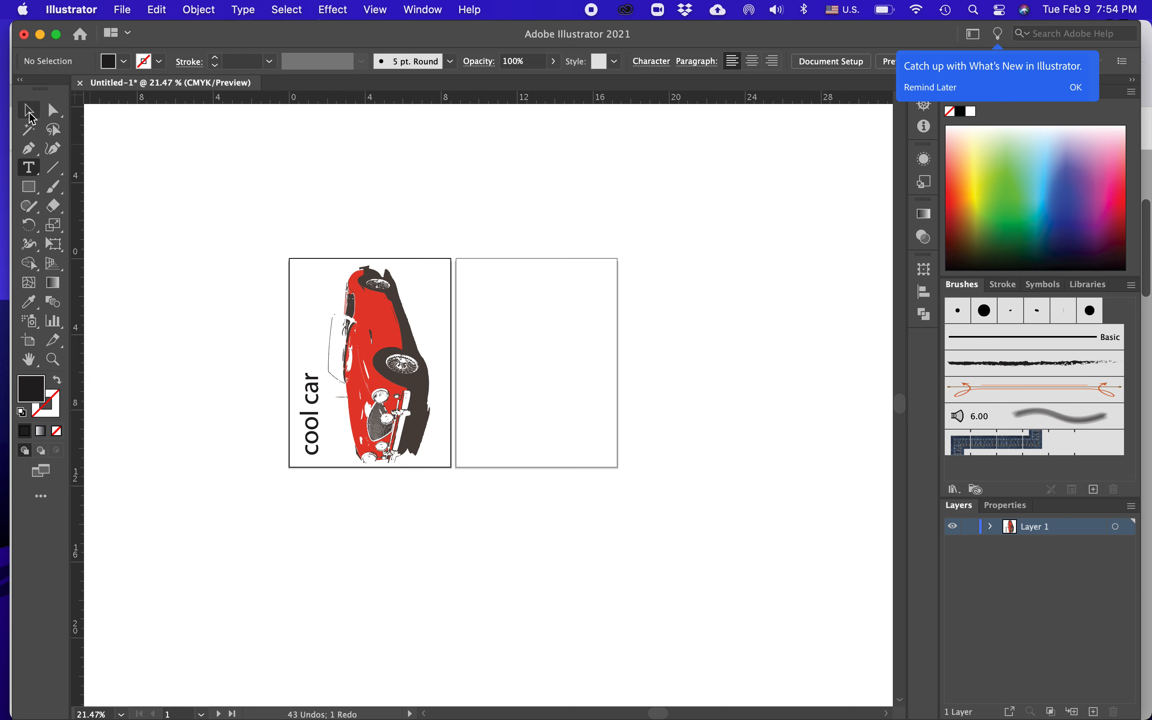
Group the car artwork and the "cool car" lettering together
left_click(29, 113)
left_click_drag(265, 233, 447, 488)
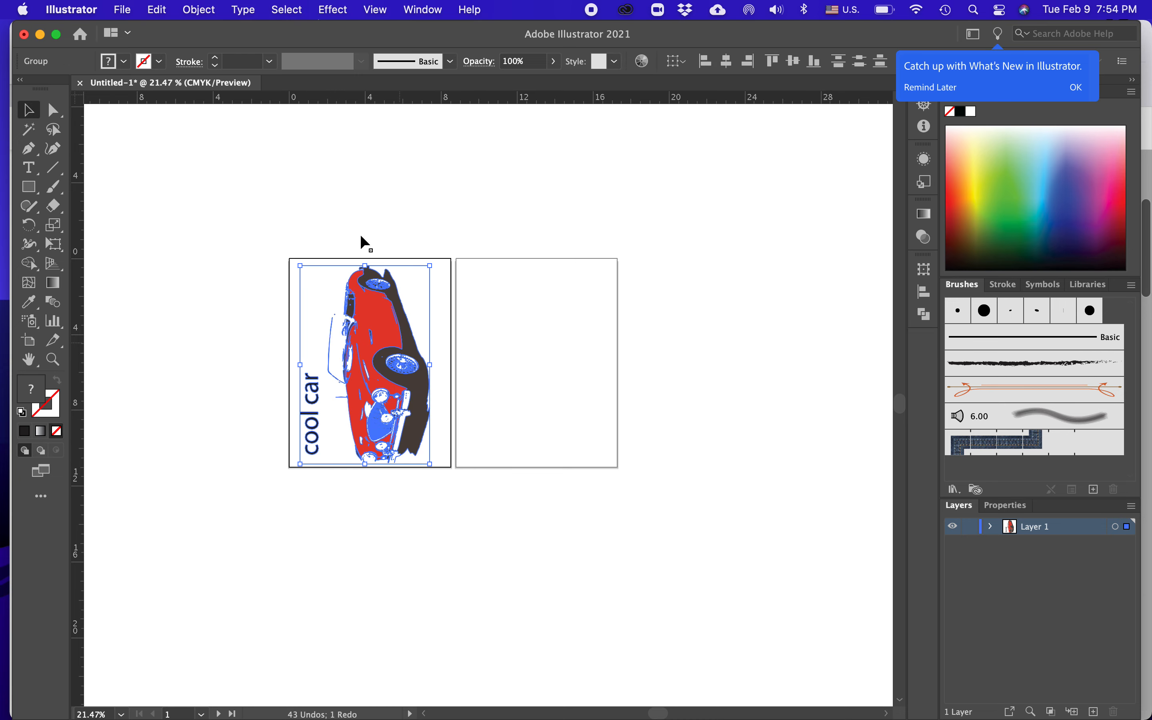
left_click(199, 15)
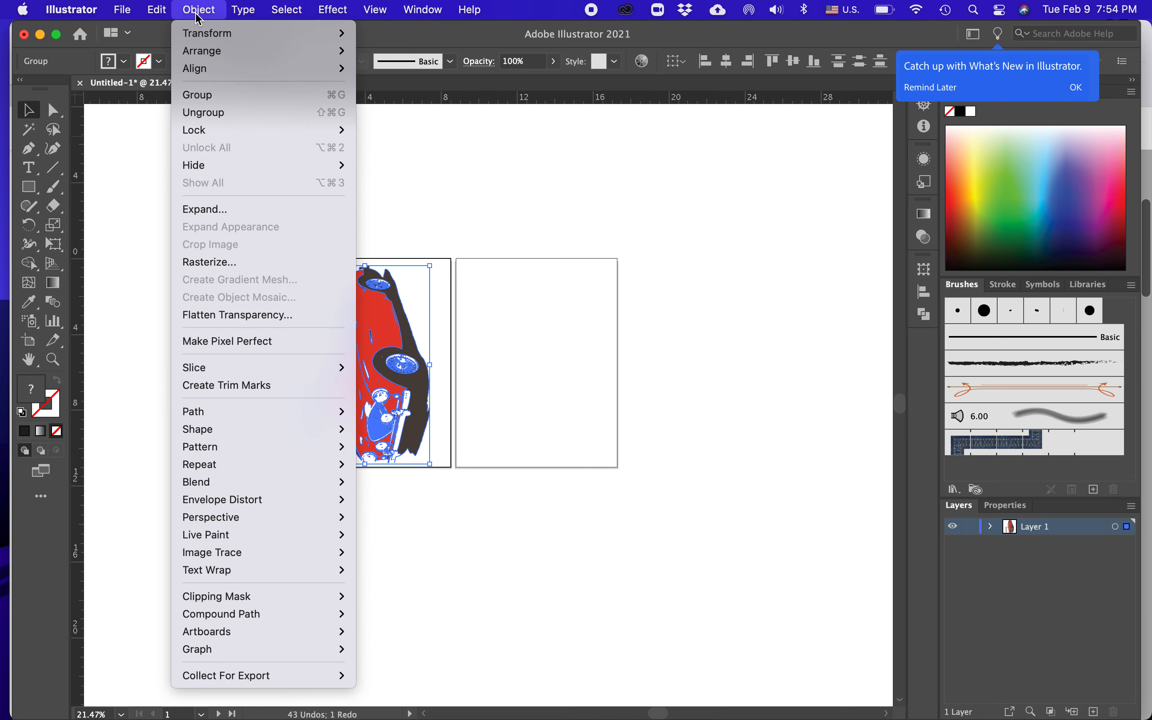
left_click(223, 97)
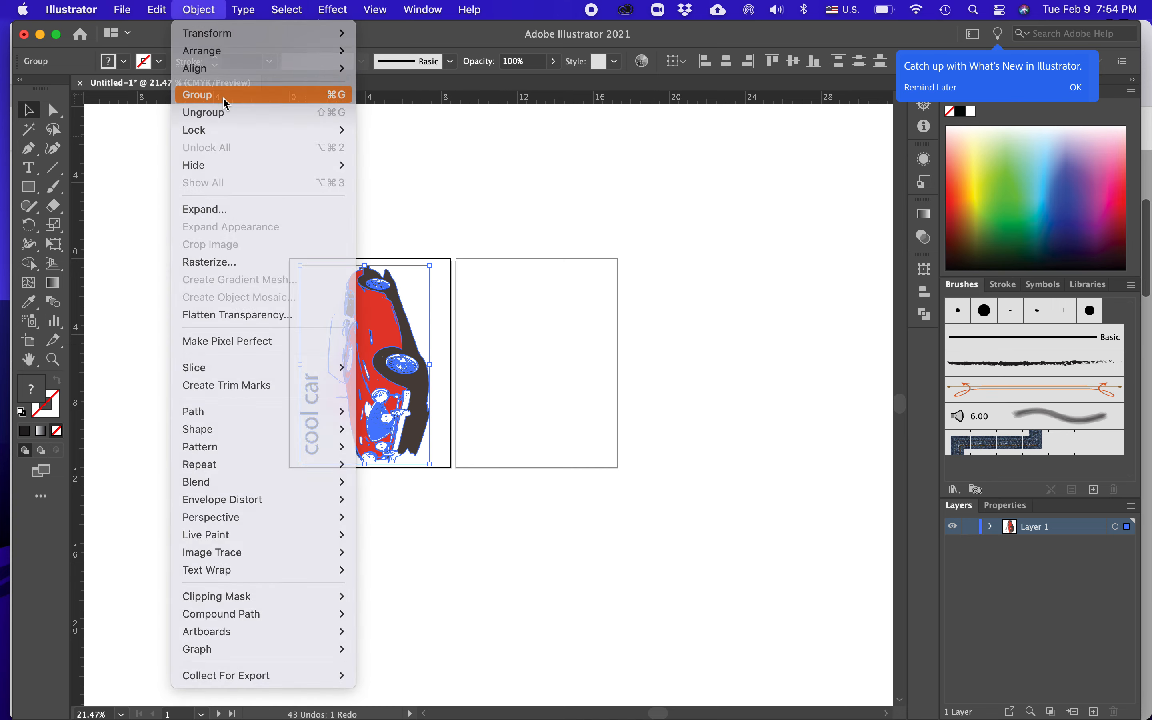
left_click(258, 166)
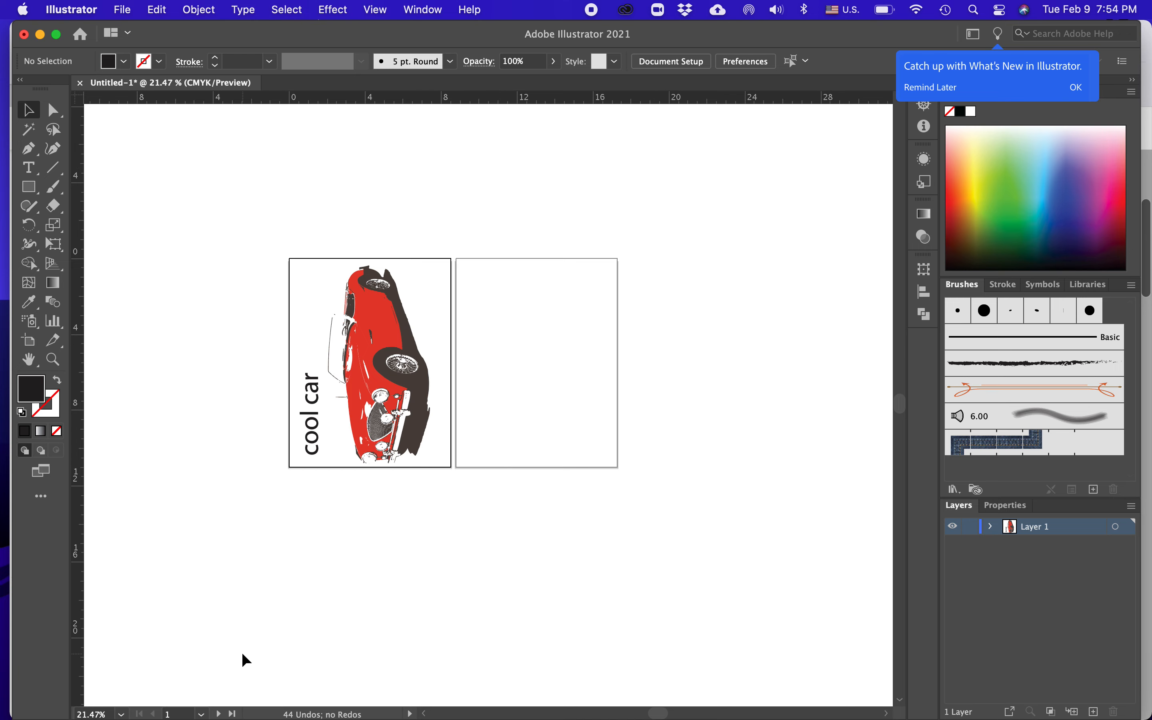
Duplicate the car and lettering group onto the second artboard, level with the original
left_click(315, 415)
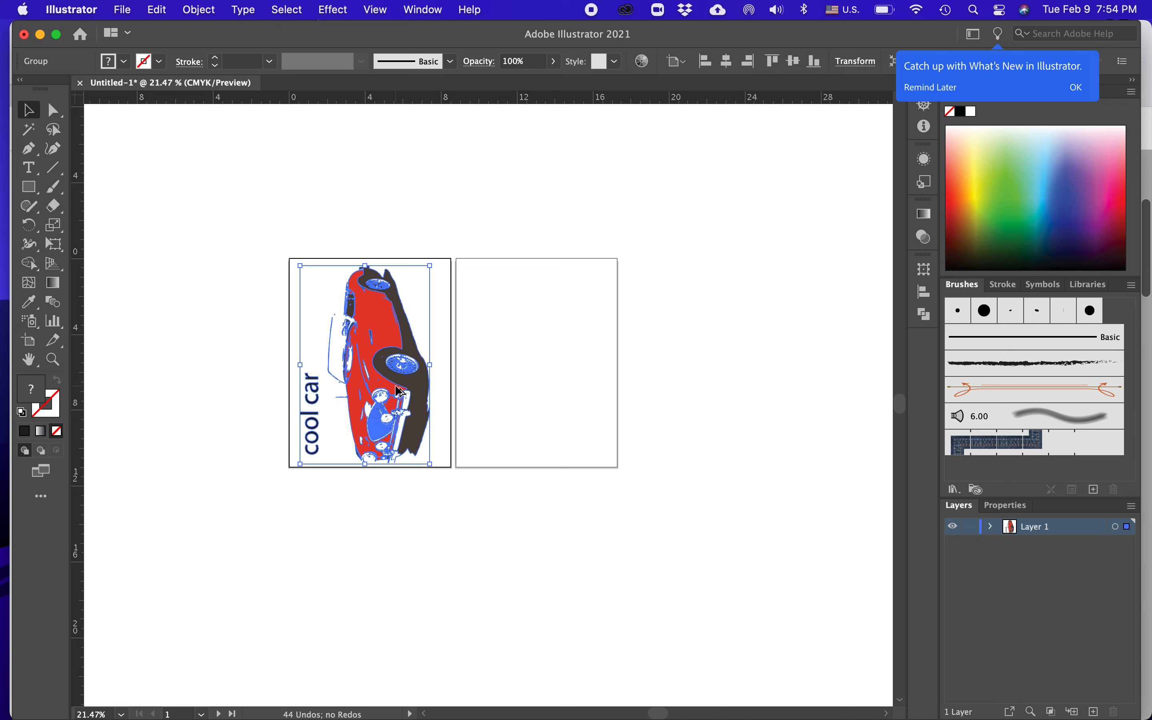
left_click_drag(399, 391, 571, 388)
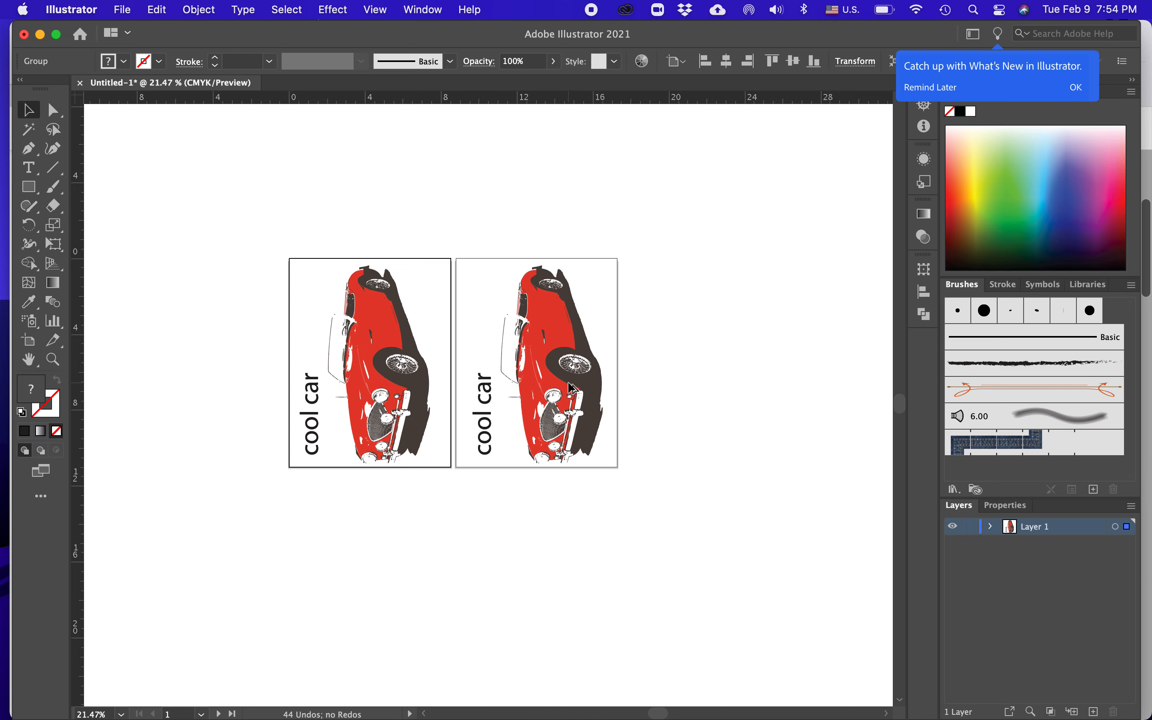
left_click(652, 530)
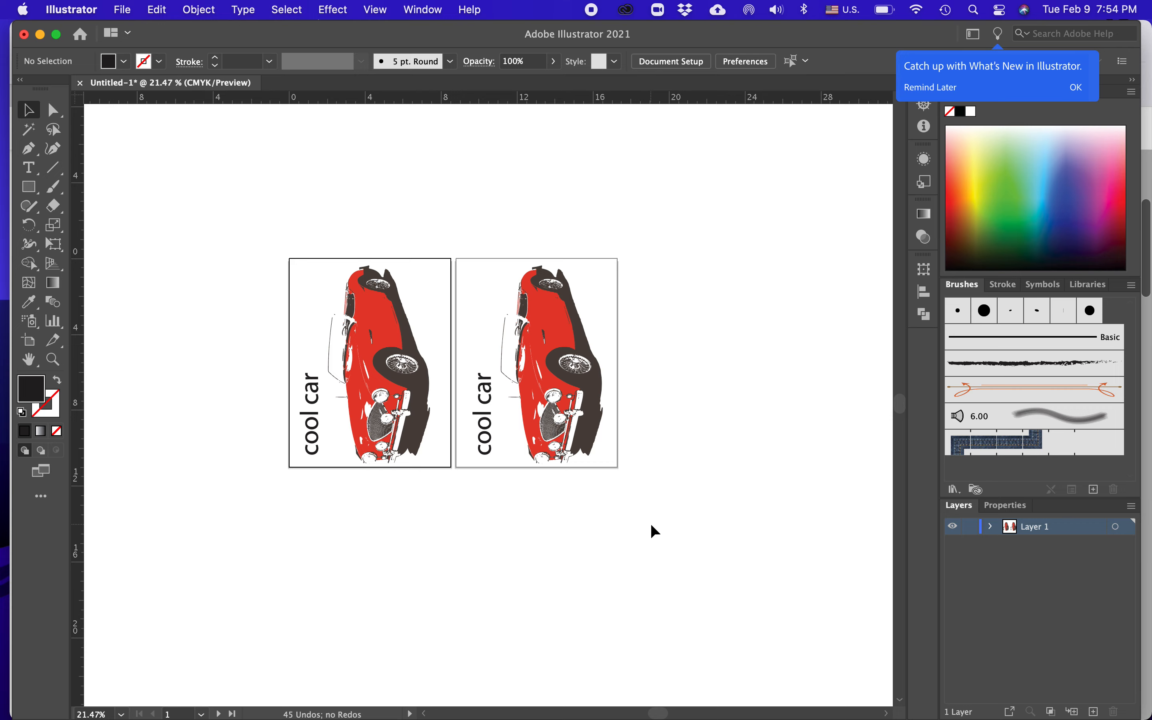
Isolate the group on the first artboard, select all its red shapes with the Magic Wand and delete them
scroll(651, 525, "up", 5)
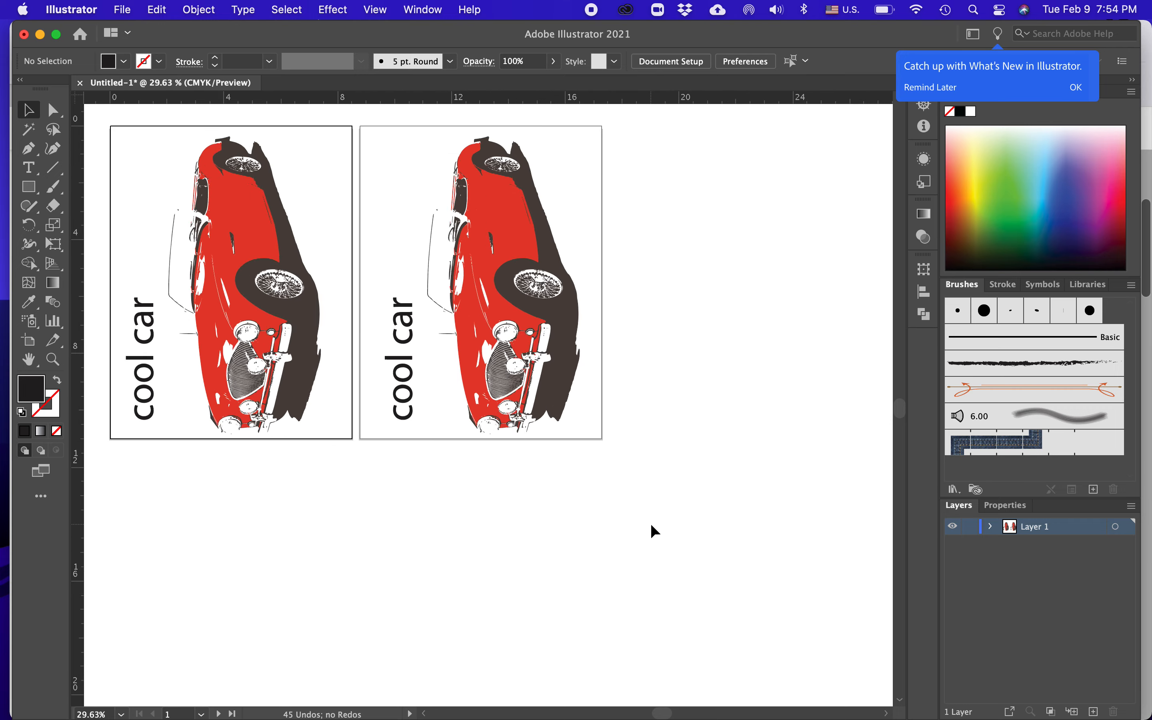
scroll(653, 523, "up", 2)
scroll(653, 523, "left", 2)
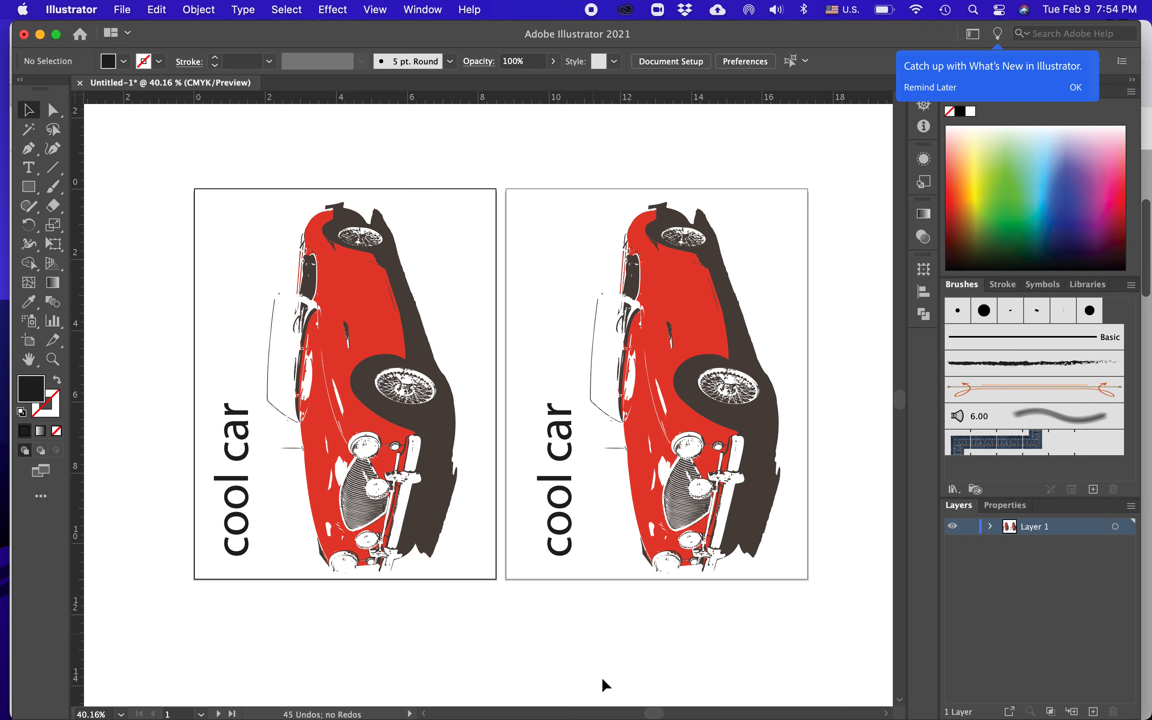
scroll(596, 622, "down", 1)
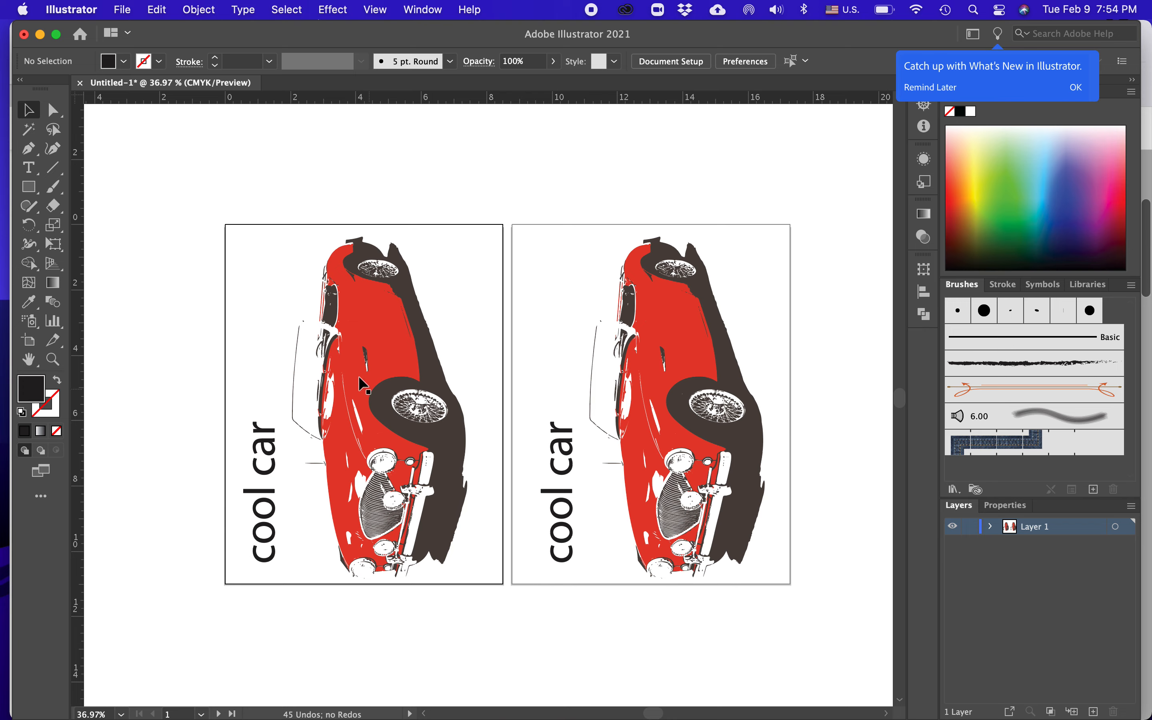
double_click(418, 396)
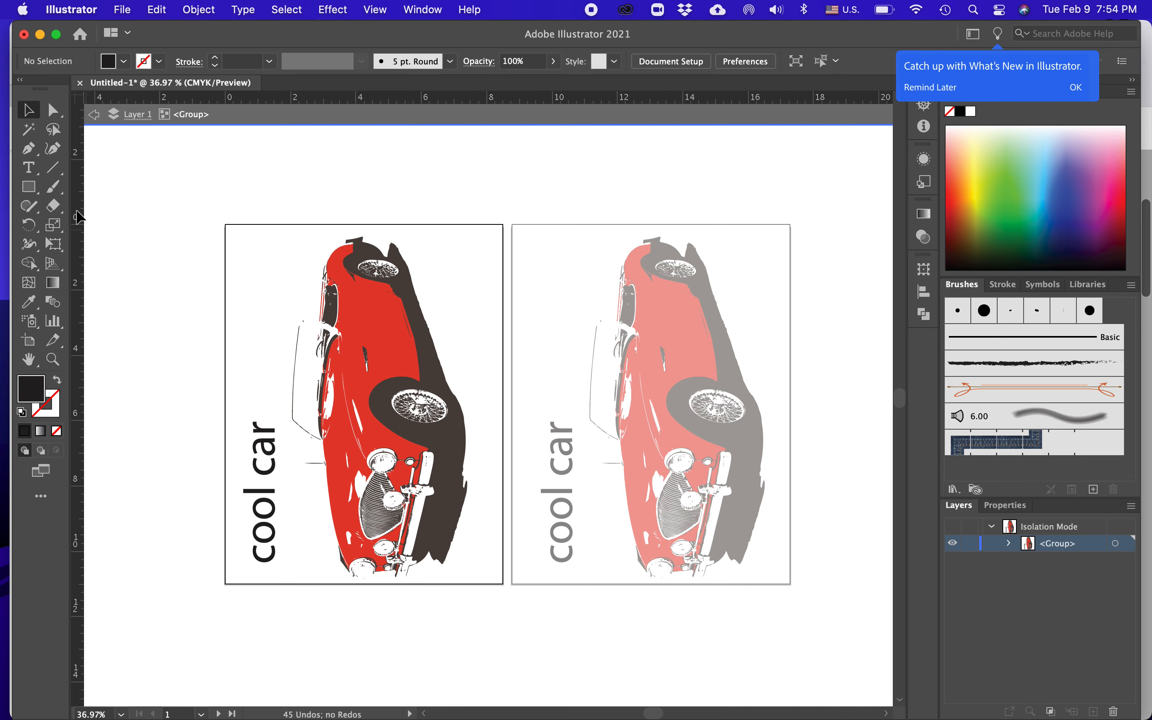
left_click(33, 140)
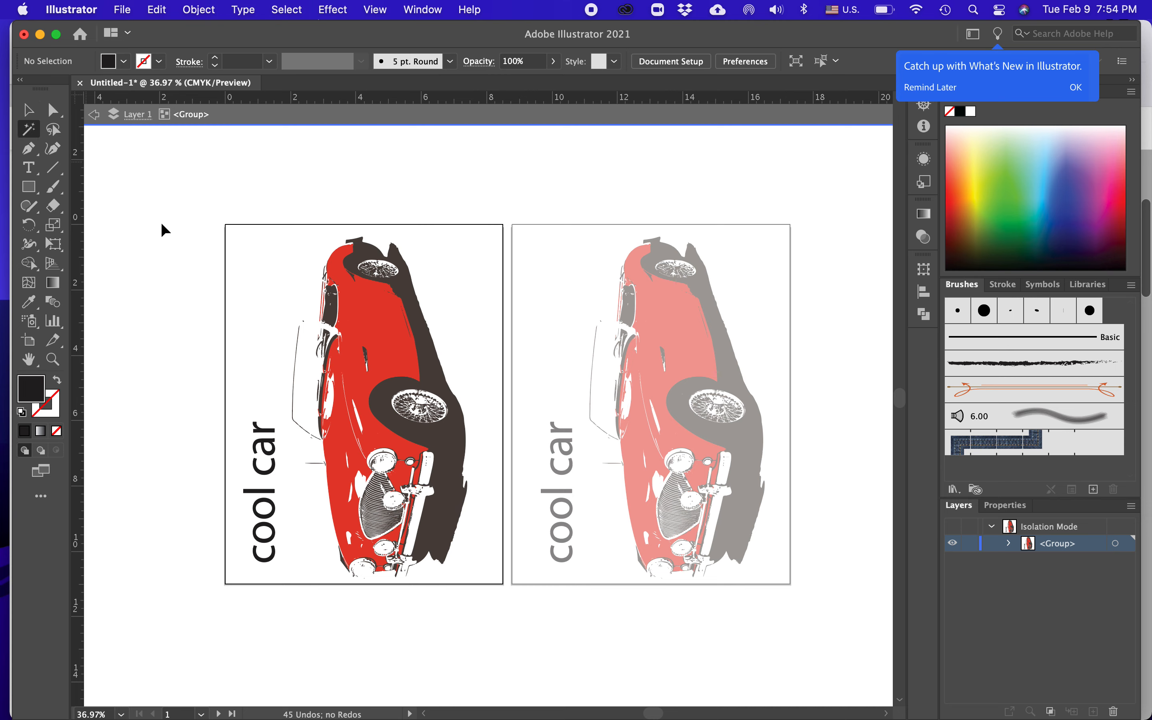
left_click(381, 331)
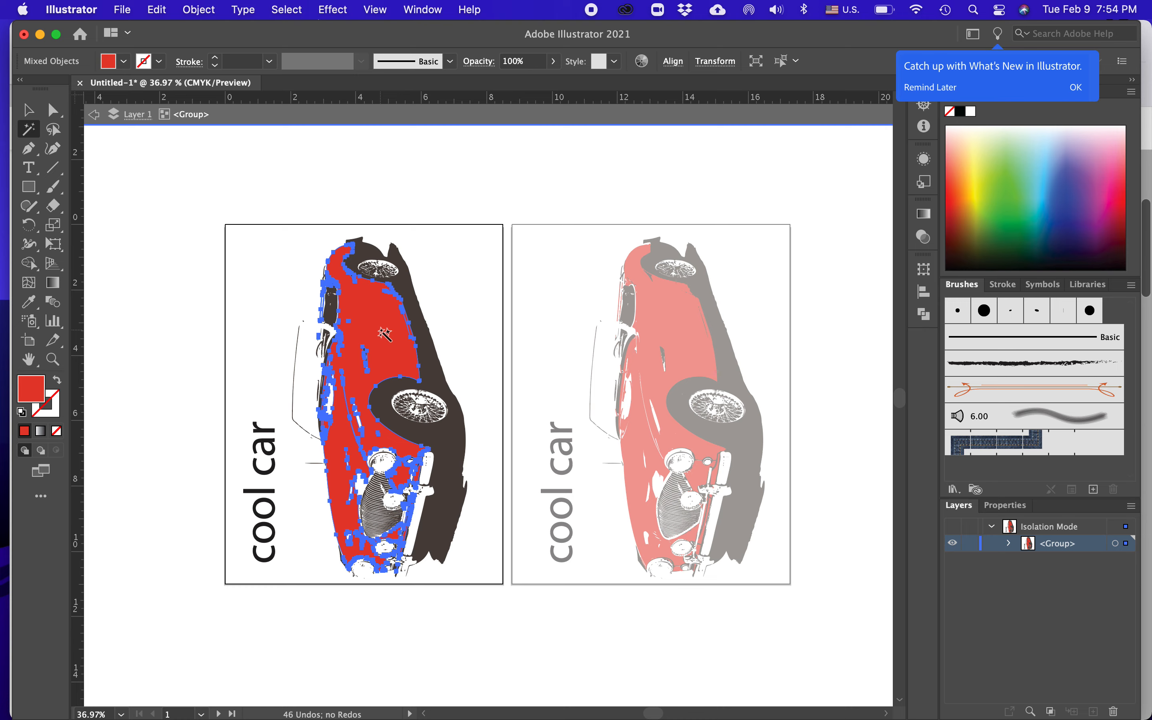
key("Delete")
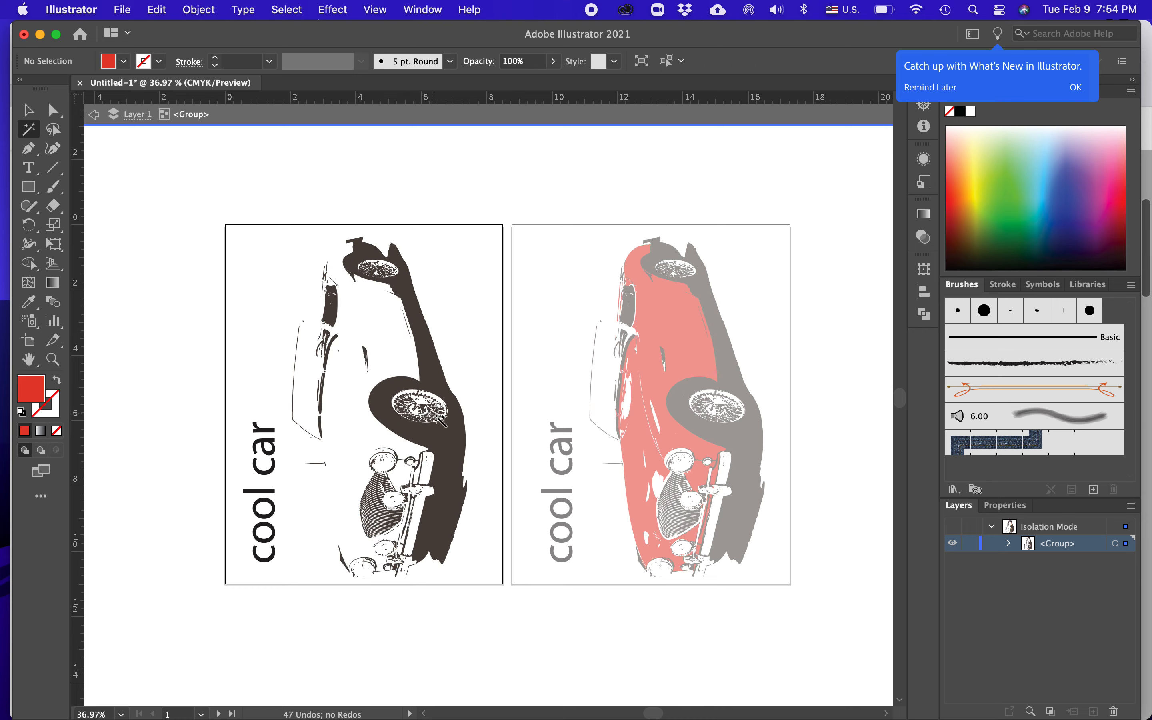
Select the remaining dark brown car shapes on the first artboard with the Magic Wand and fill them with black
left_click(446, 442)
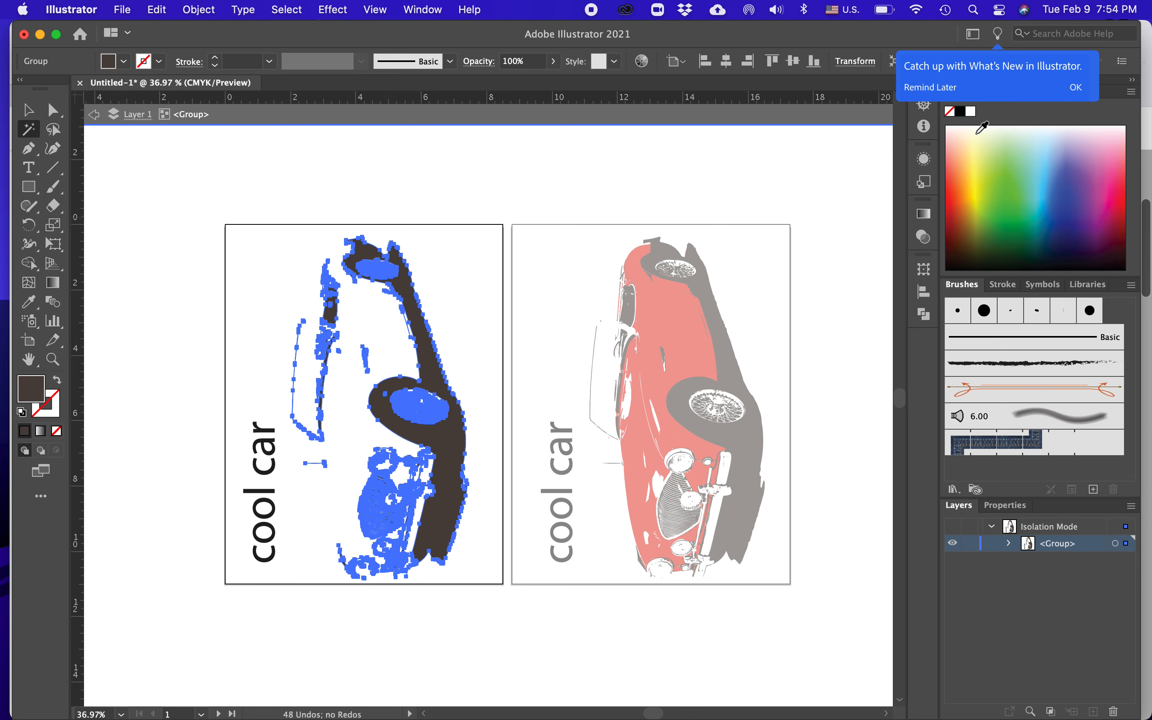
left_click(960, 113)
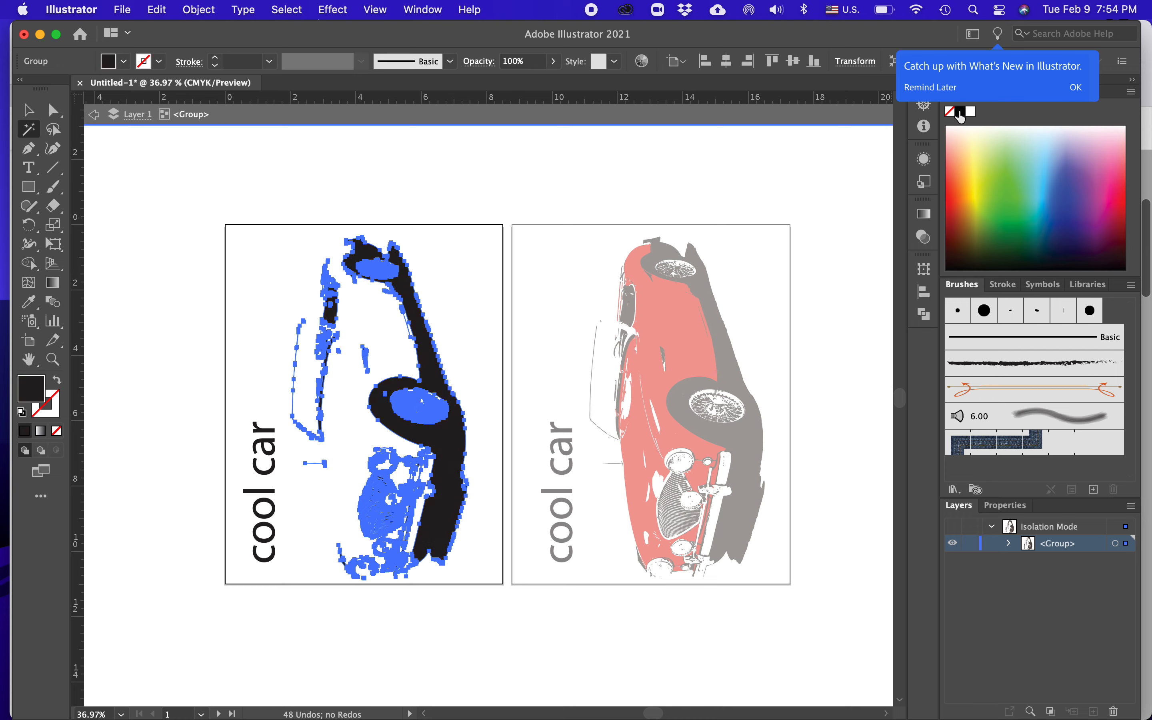
left_click(28, 111)
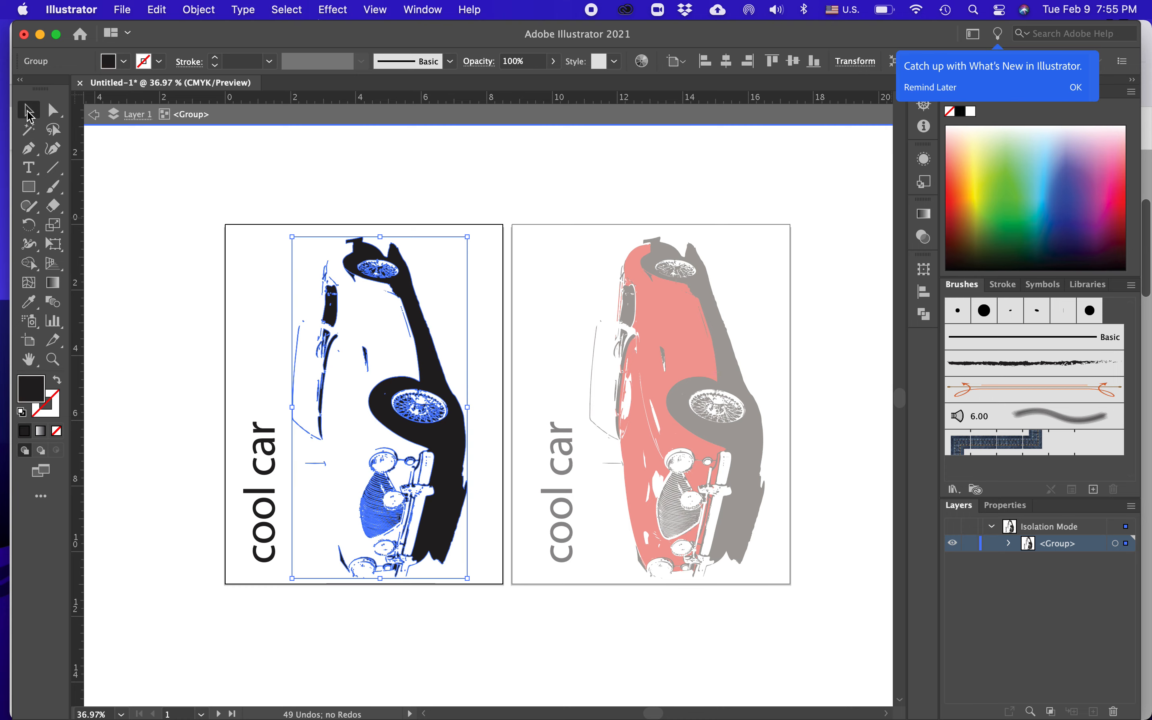
Isolate the group on the second artboard and delete its dark brown car shapes and the "cool car" lettering with the Magic Wand
double_click(495, 193)
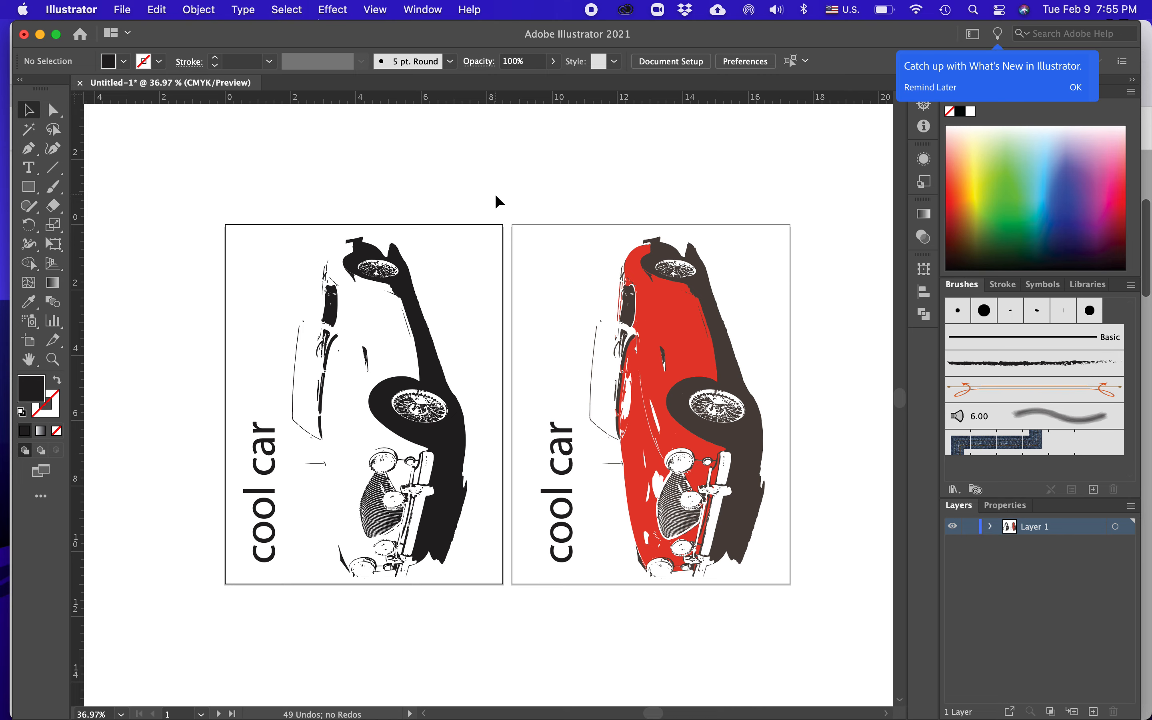
scroll(495, 193, "right", 3)
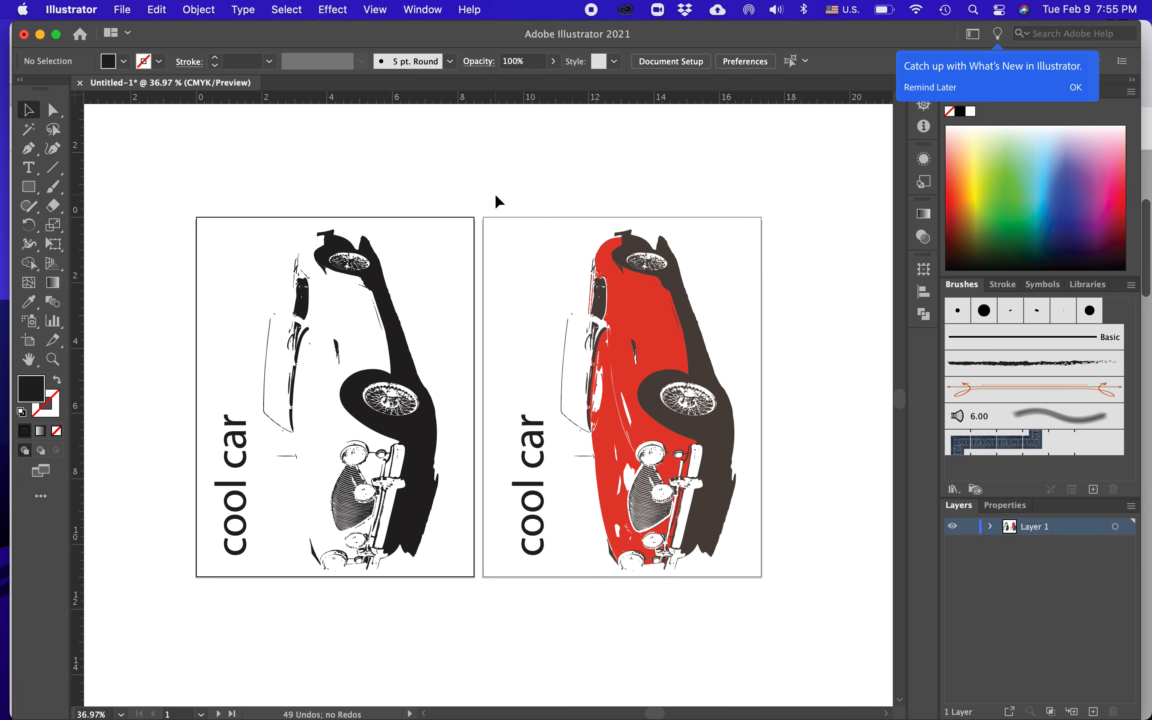
double_click(659, 316)
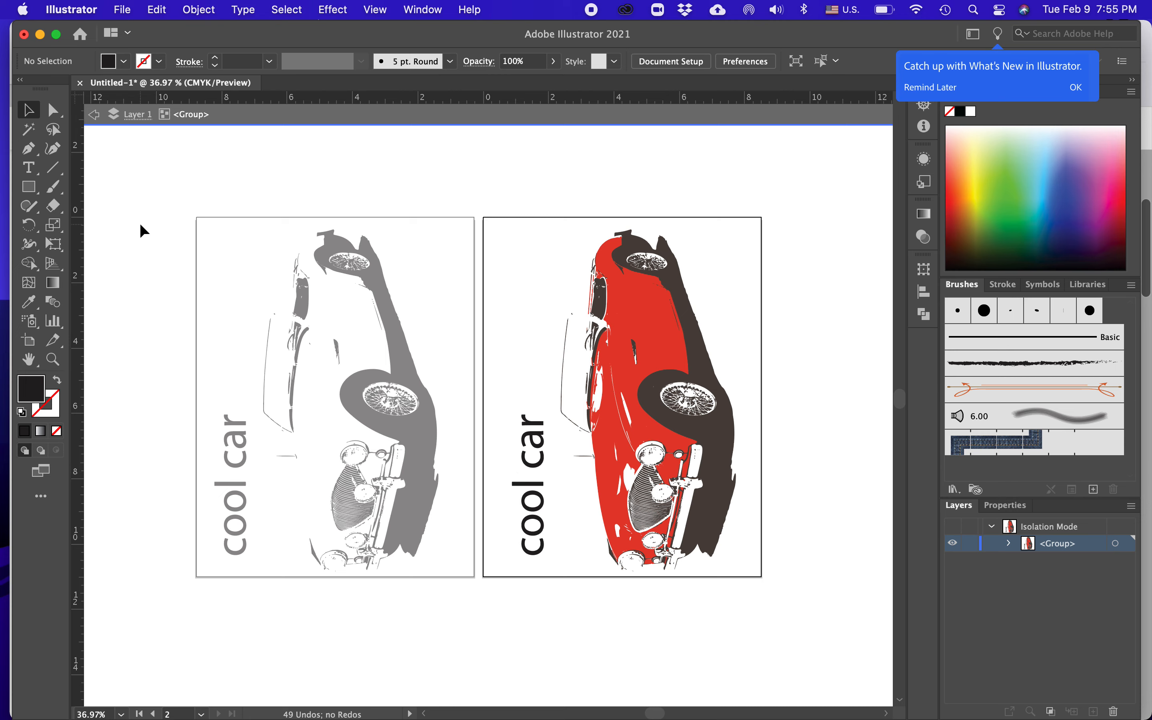
left_click(32, 136)
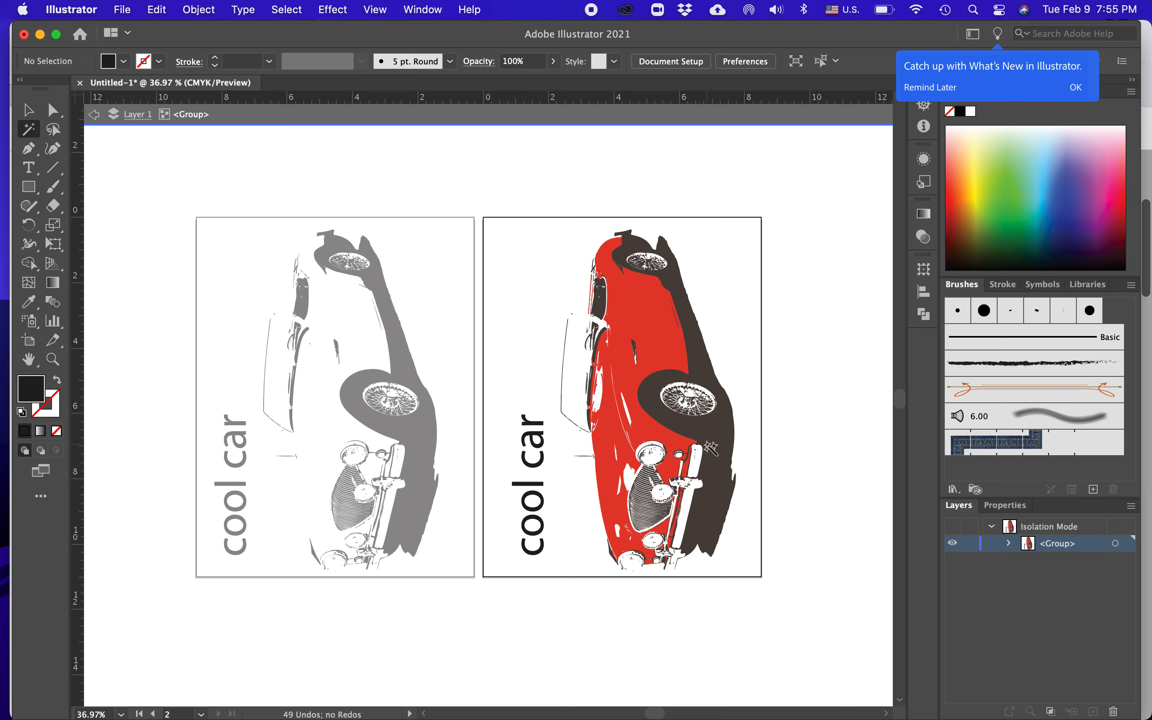
left_click(720, 433)
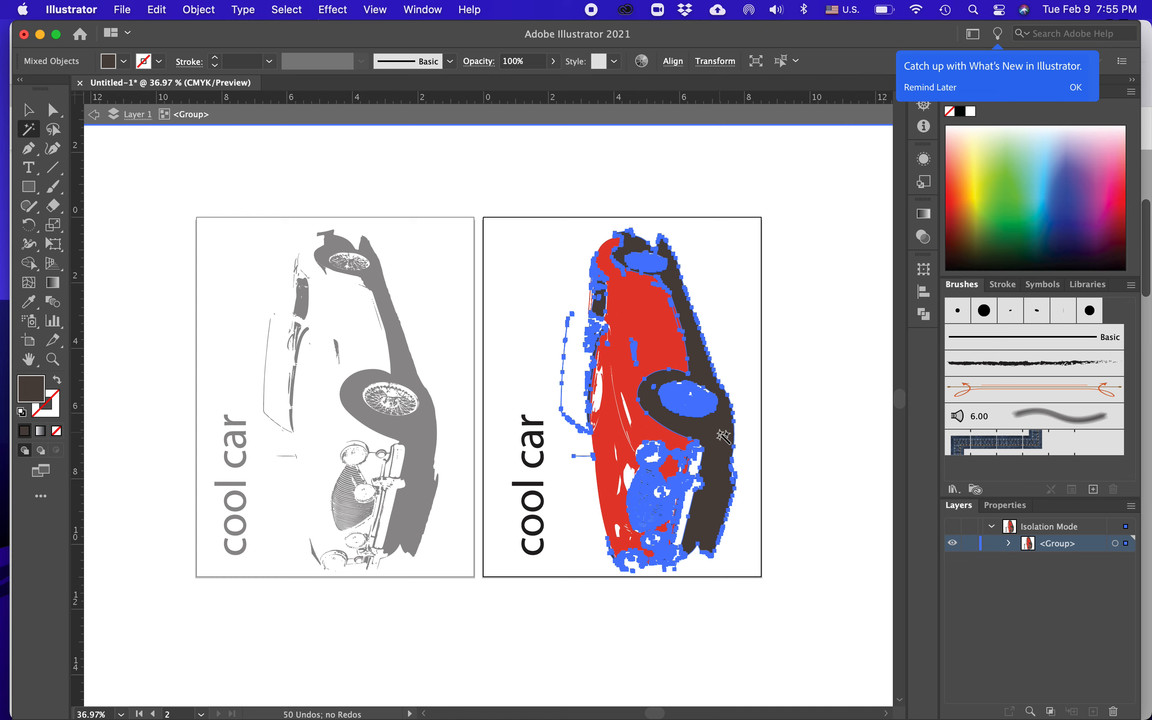
key("Delete")
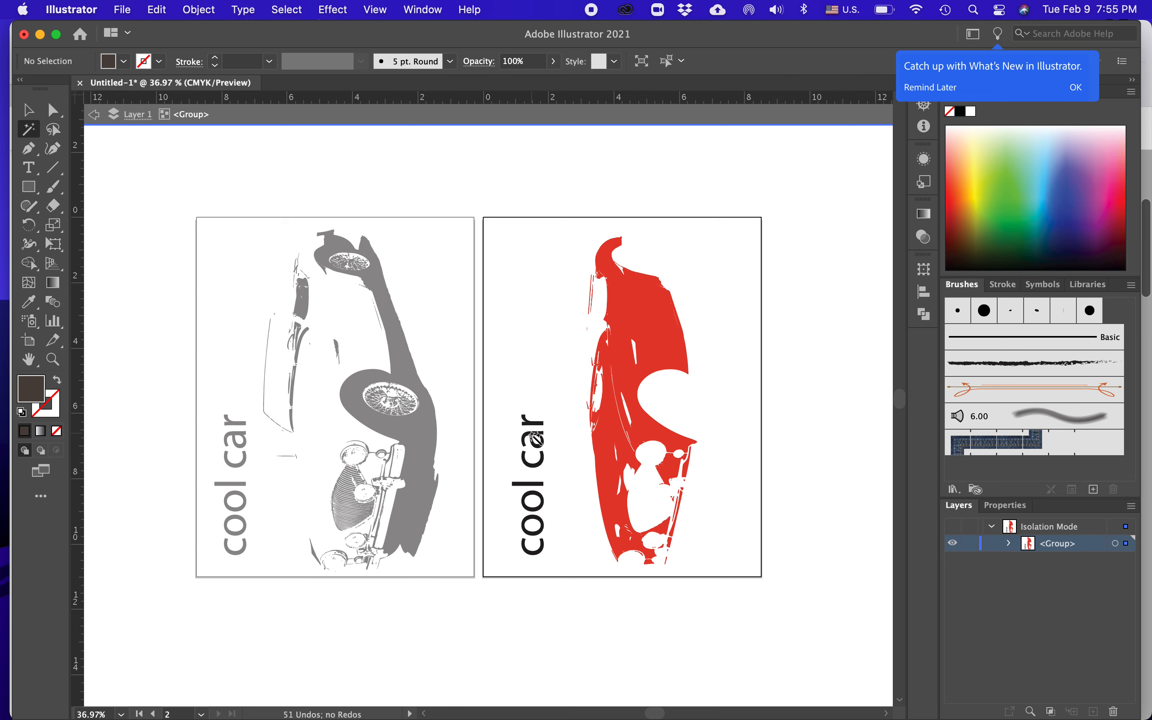
left_click(536, 438)
key("Delete")
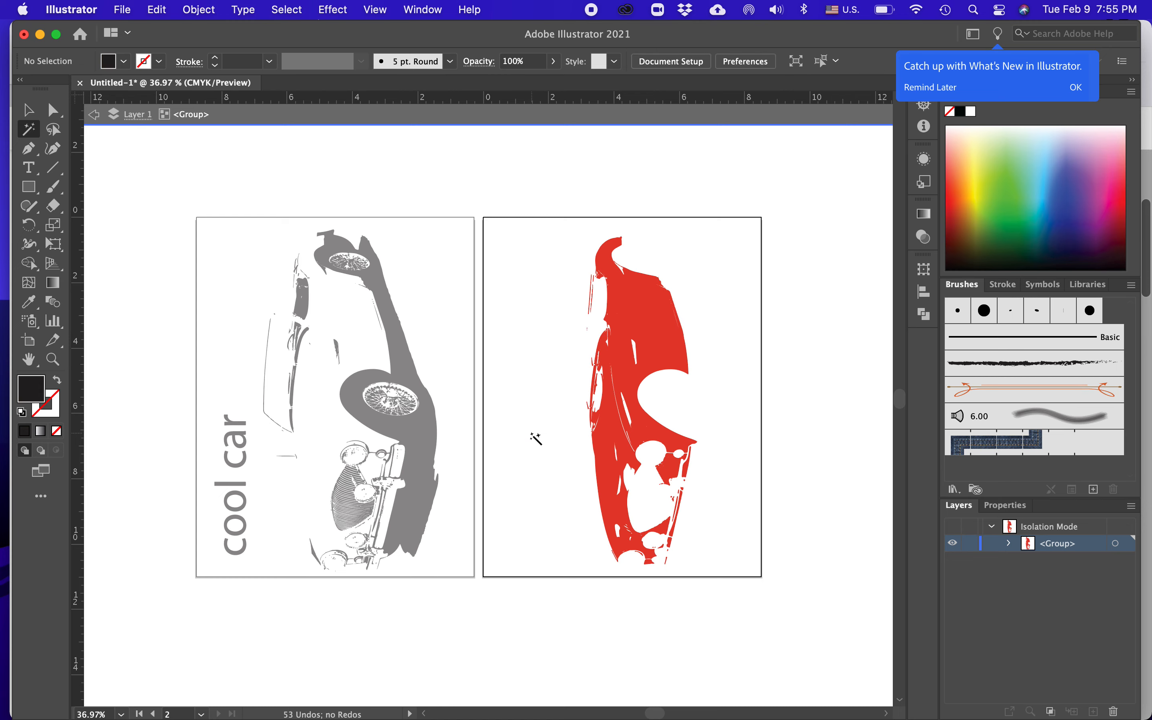
Select the remaining red car shapes on the second artboard, fill them with black and leave isolation mode
left_click(653, 327)
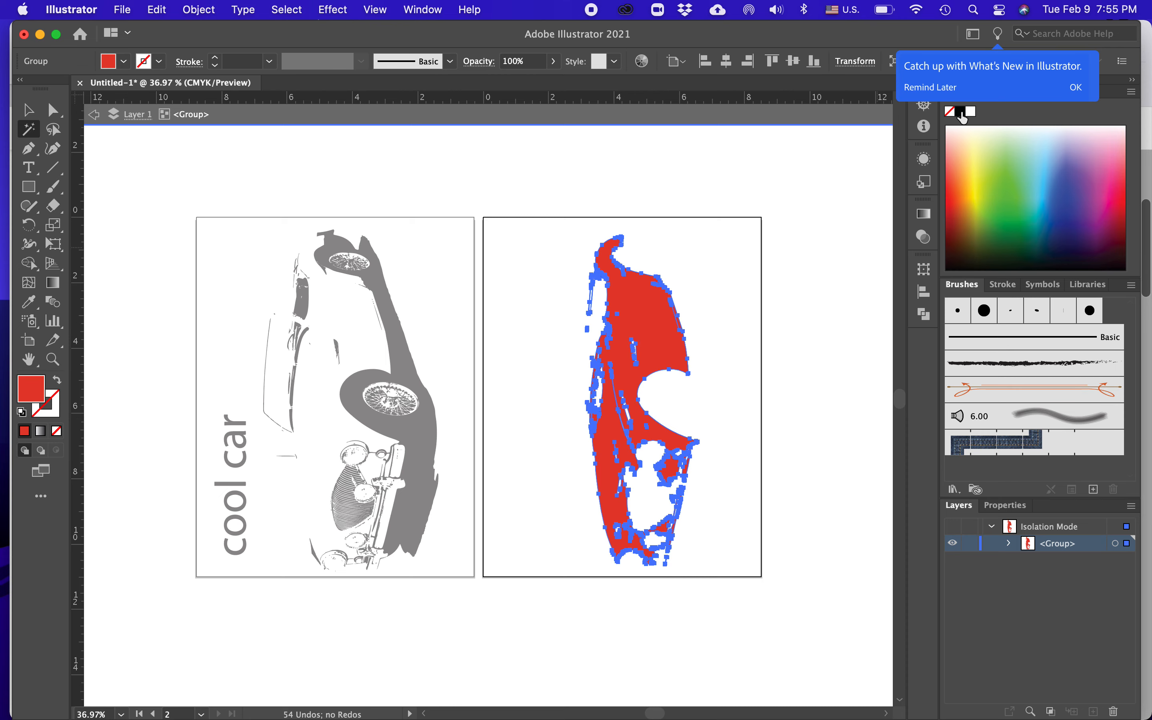
left_click(961, 113)
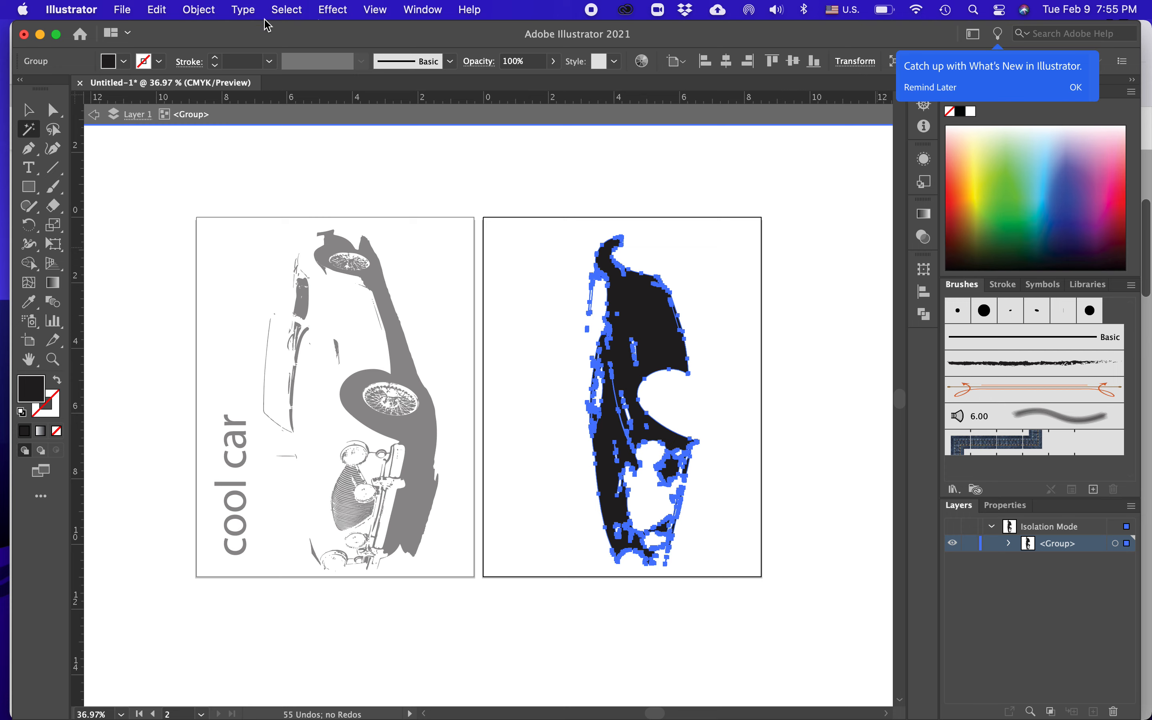
key("v")
left_click(376, 189)
double_click(376, 190)
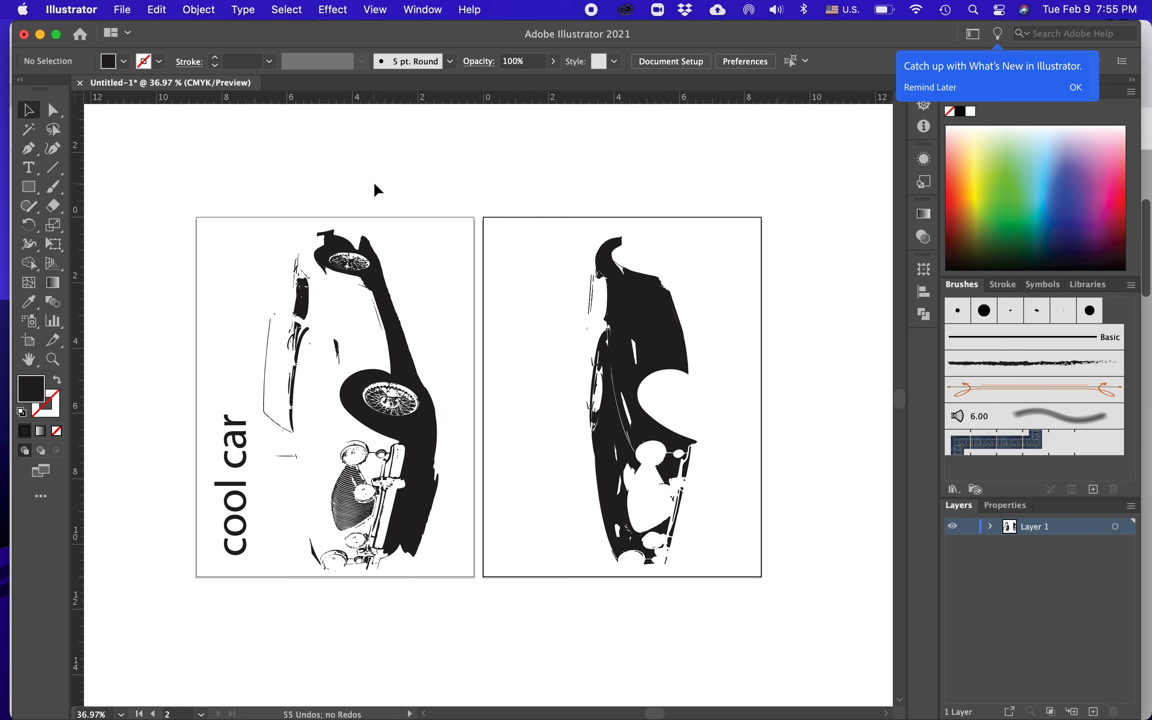
Add a 1 pt black stroke to the car and lettering group on the first artboard
scroll(601, 515, "up", 2)
scroll(602, 518, "left", 3)
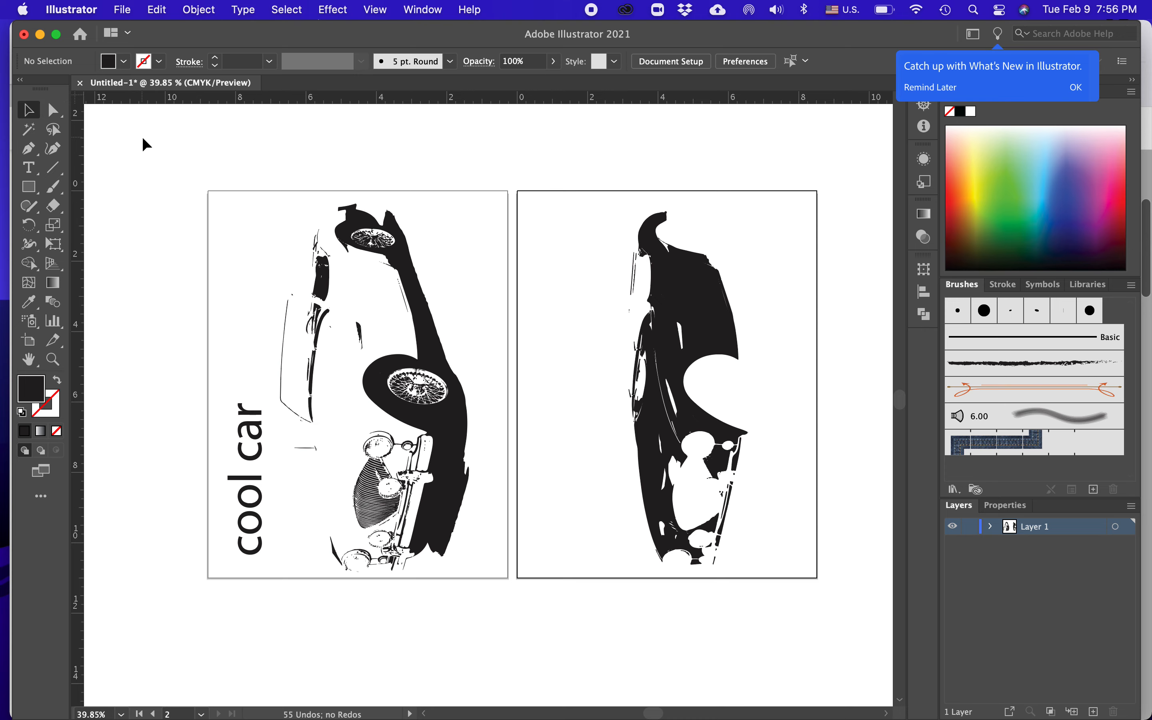
left_click_drag(198, 164, 520, 636)
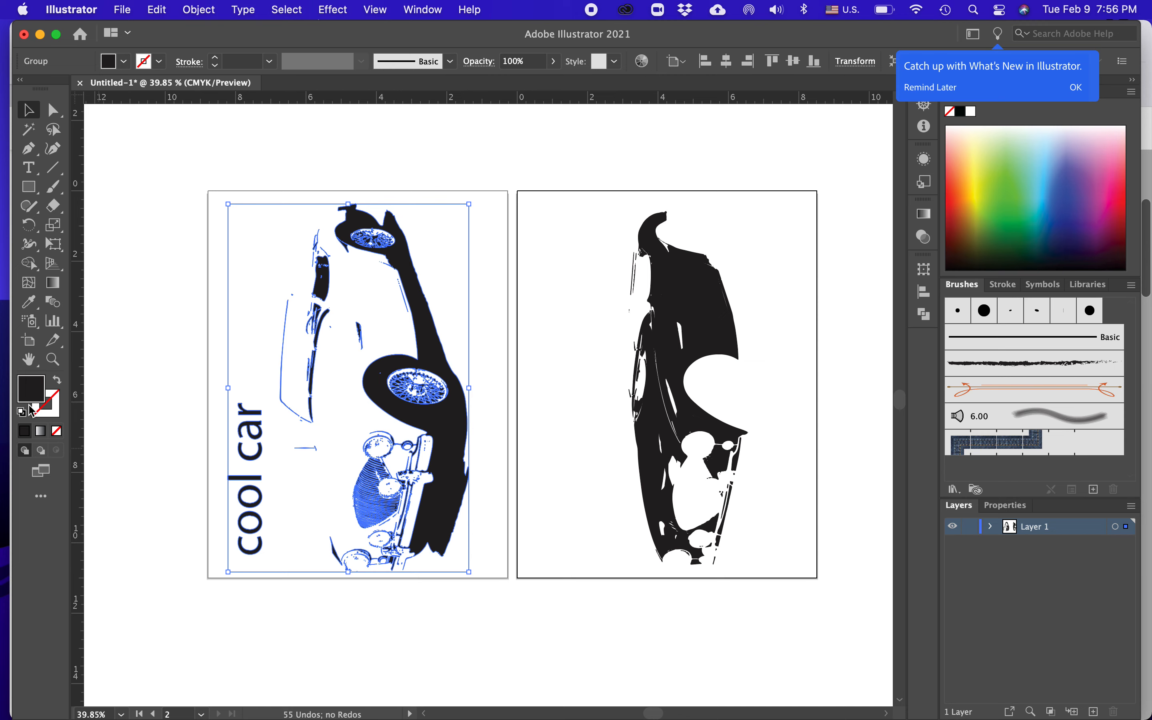
left_click(57, 419)
left_click(960, 113)
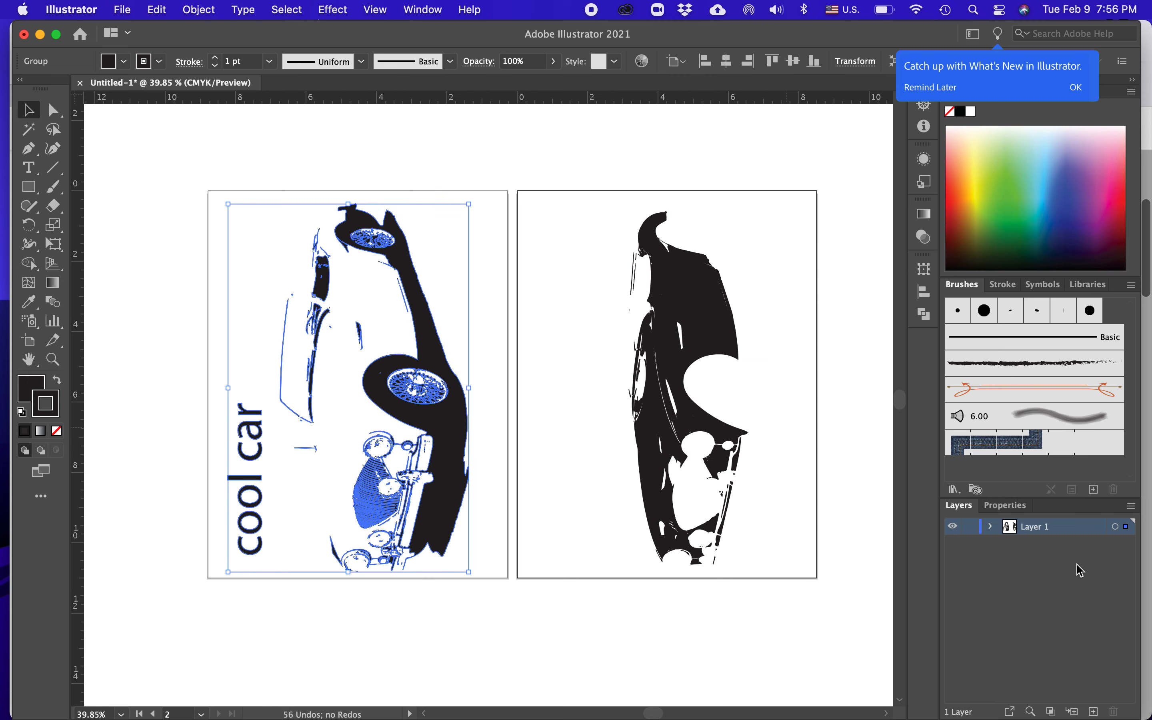
left_click(1003, 285)
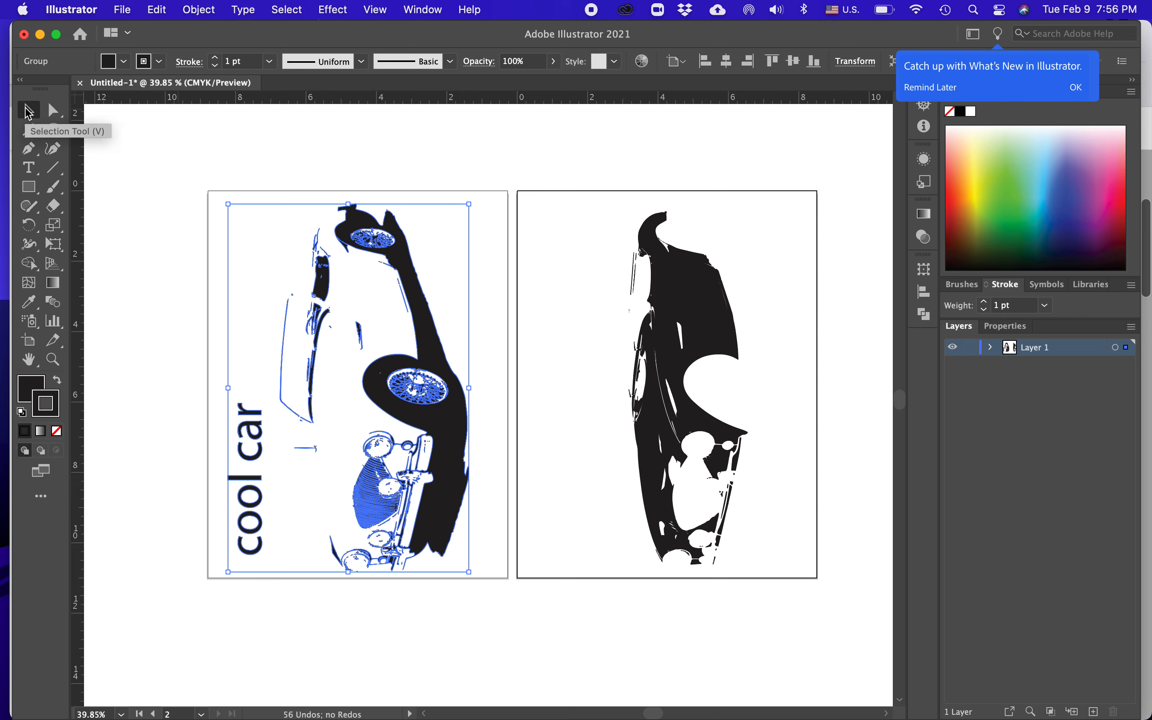
left_click(180, 138)
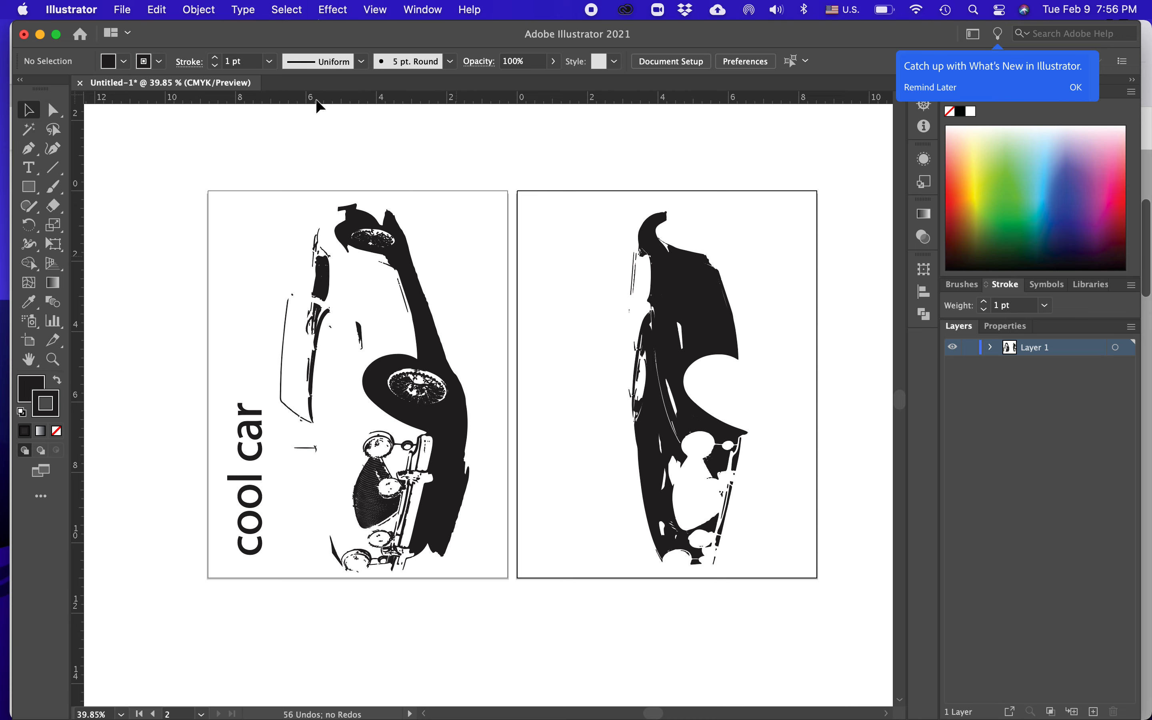
Save the document to the Desktop as car_sep in Adobe PDF format, including all artboards and using the Illustrator Default preset
left_click(127, 11)
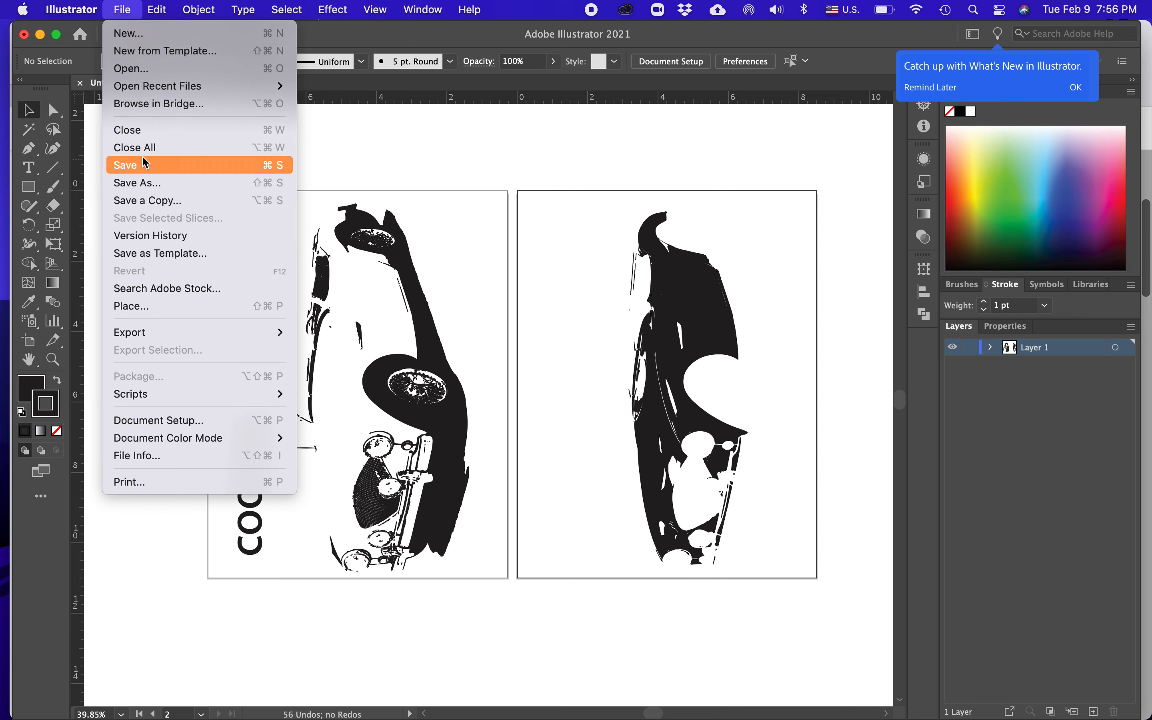
left_click(149, 183)
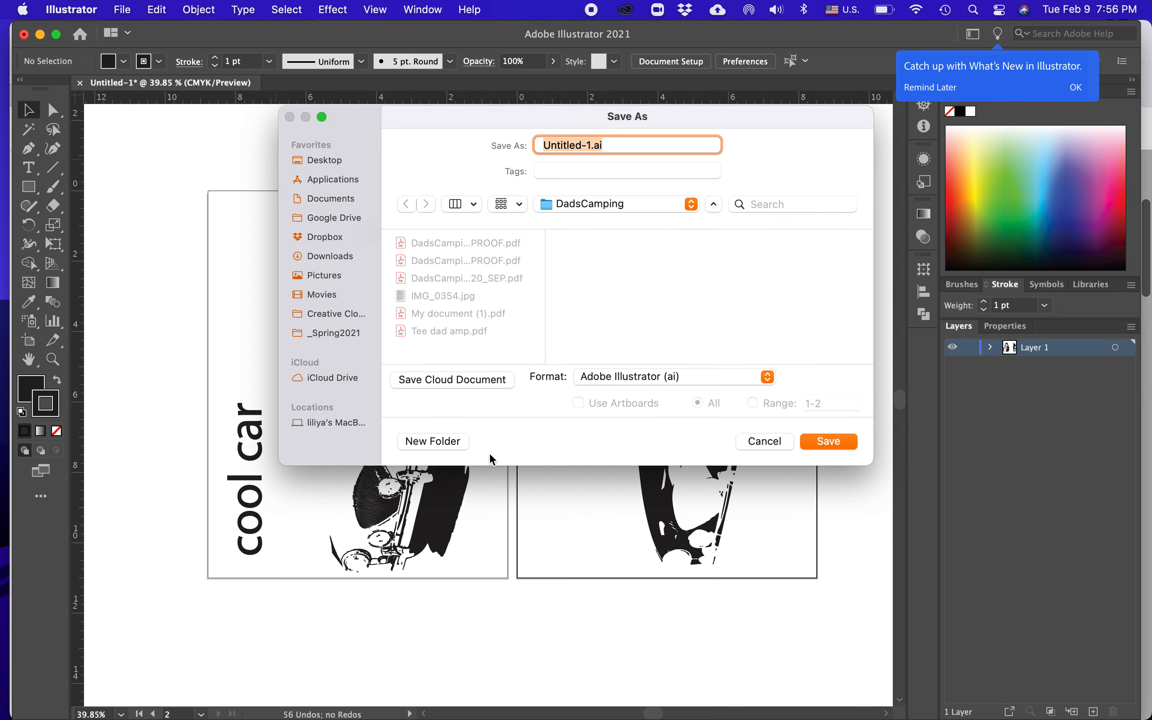
type("car")
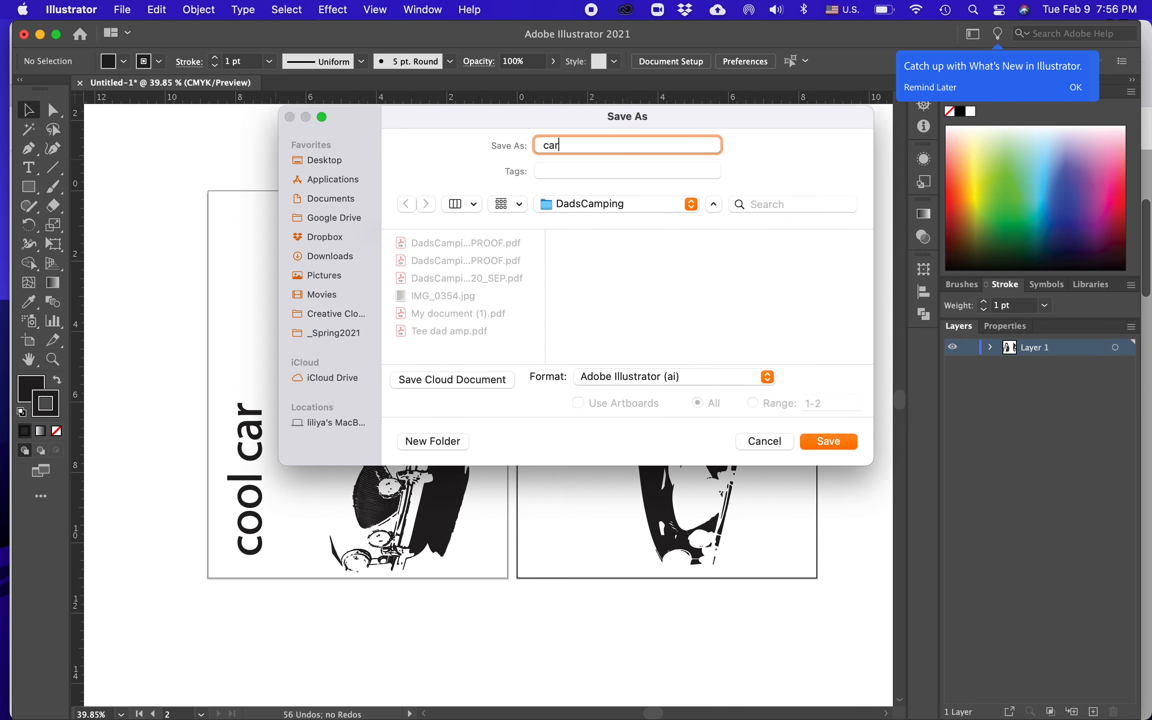
type("r_sep")
left_click(748, 378)
left_click(726, 433)
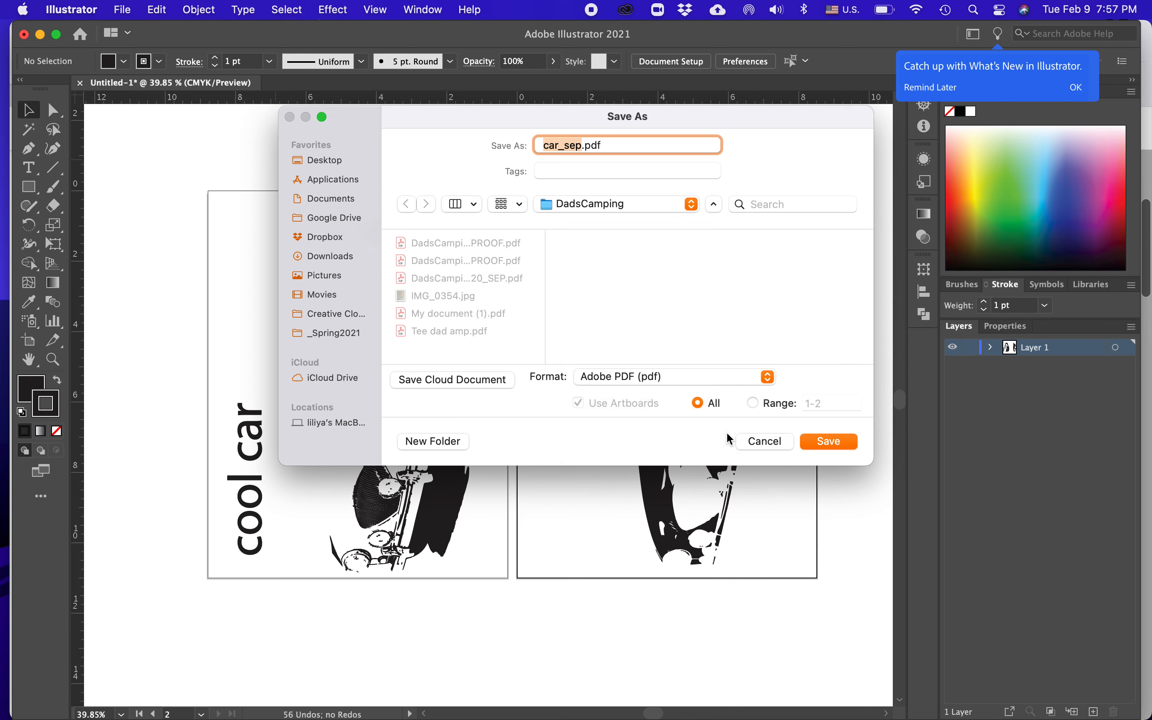
left_click(341, 332)
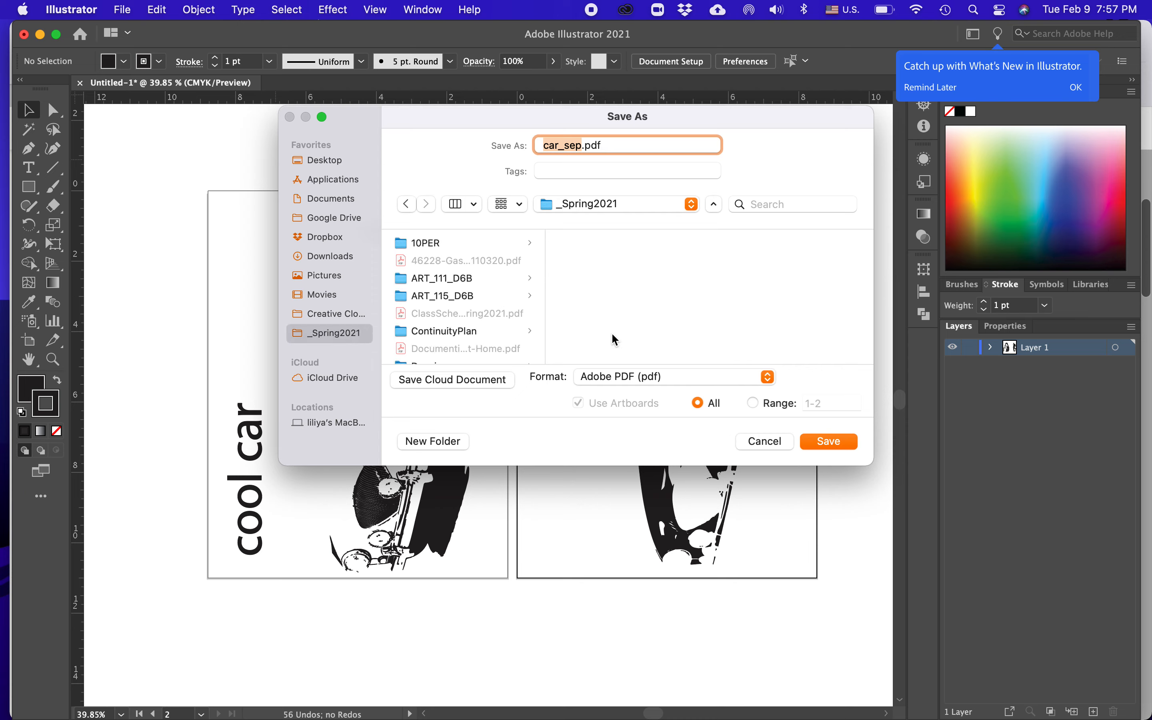
left_click(337, 157)
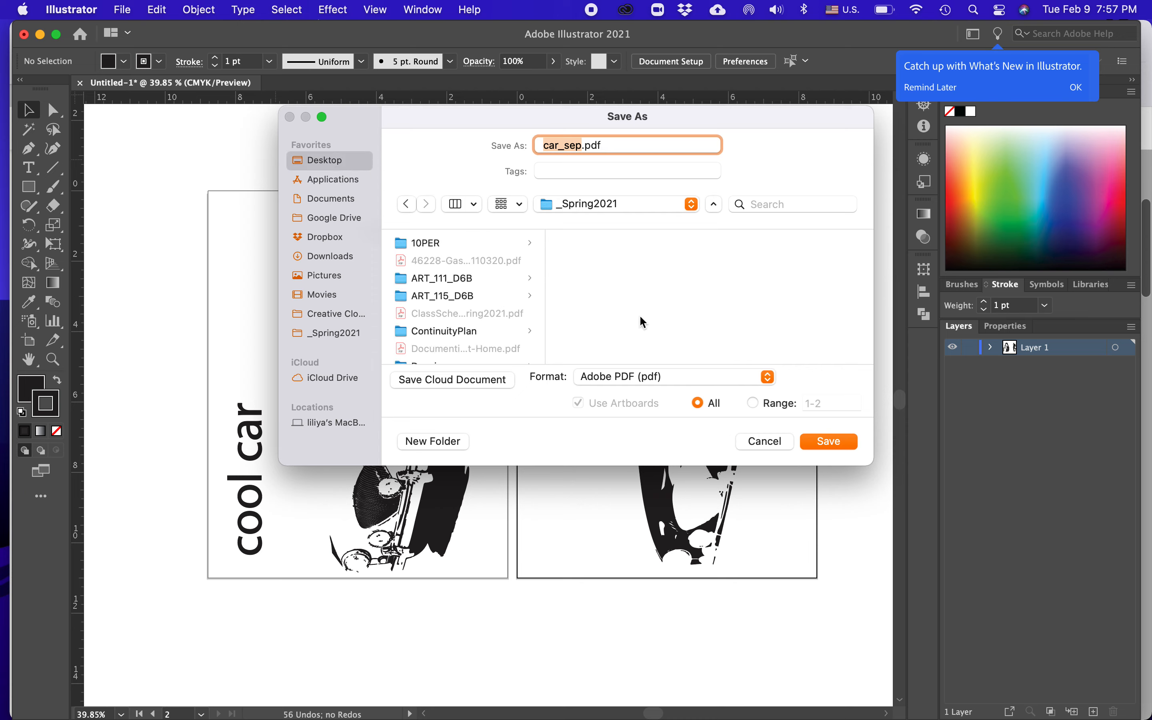
left_click(840, 442)
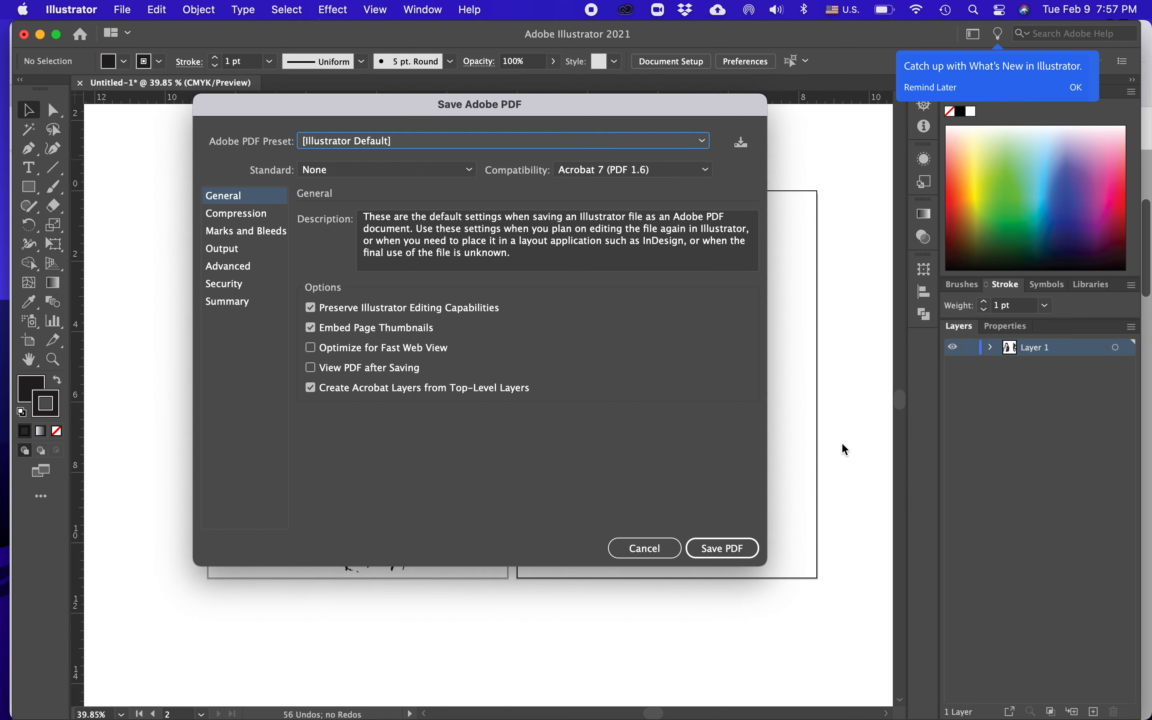
left_click(733, 555)
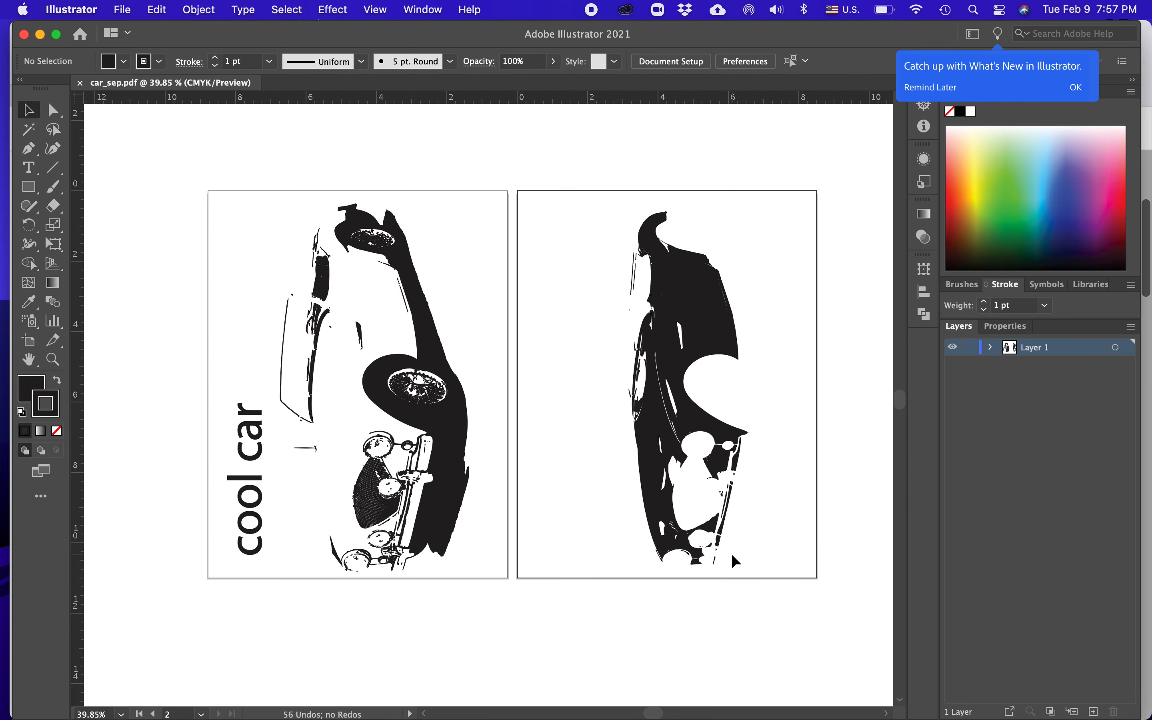